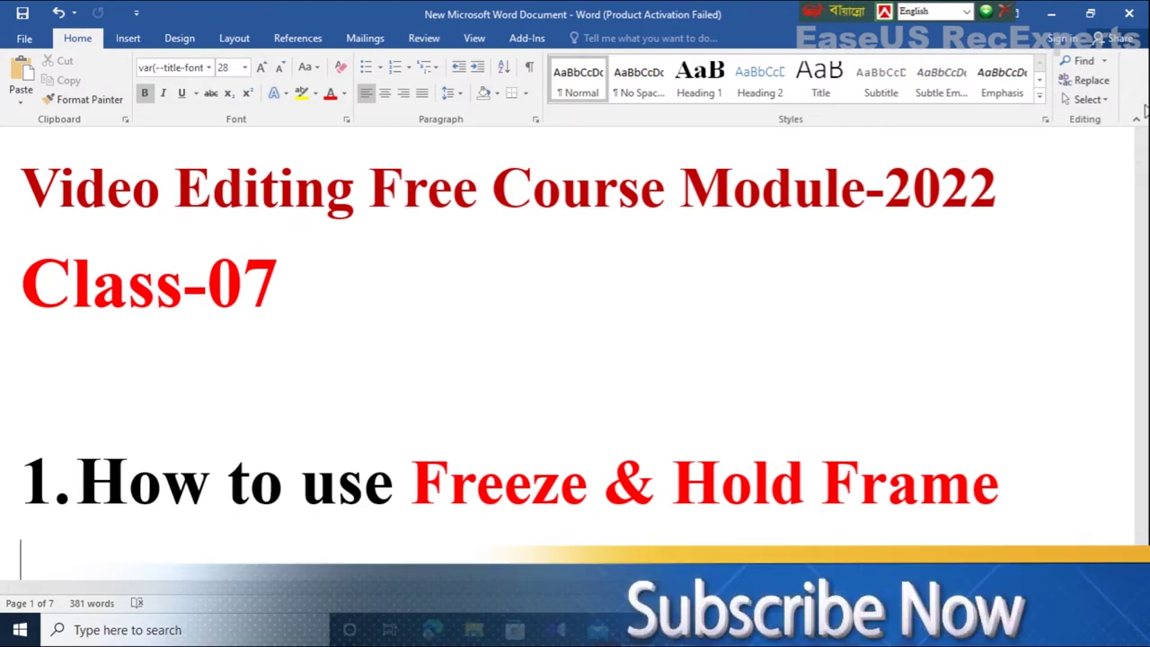
- Minimize the Word window with the Class-07 course notes to reveal the desktop
left_click(1050, 13)
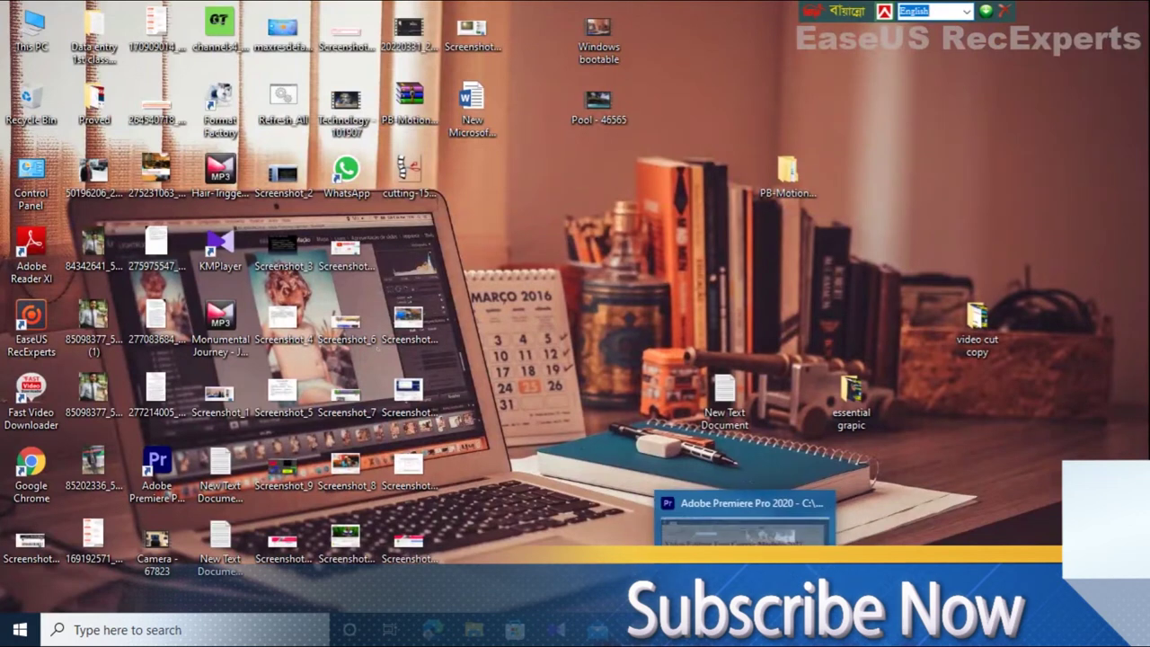
- Bring Premiere Pro back up and delete all clips from the timeline
left_click(744, 629)
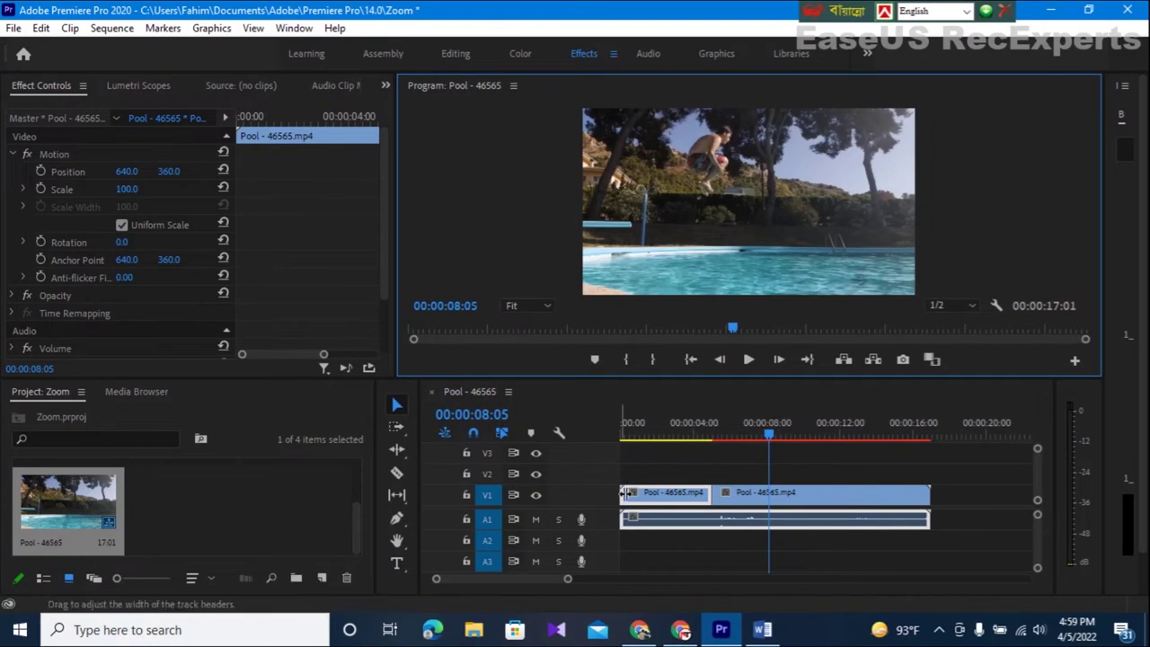
left_click_drag(665, 472, 897, 553)
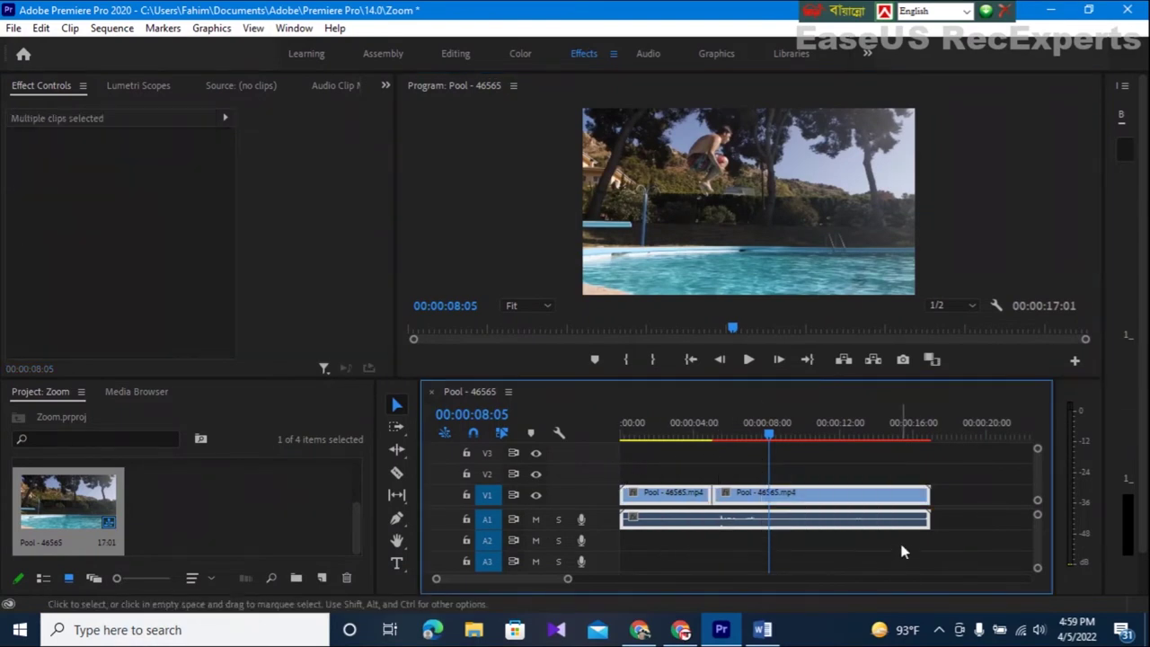
key("Delete")
- Delete the Pool sequence, the imported video clips and the camera sound from the project
left_click(79, 491)
key("Delete")
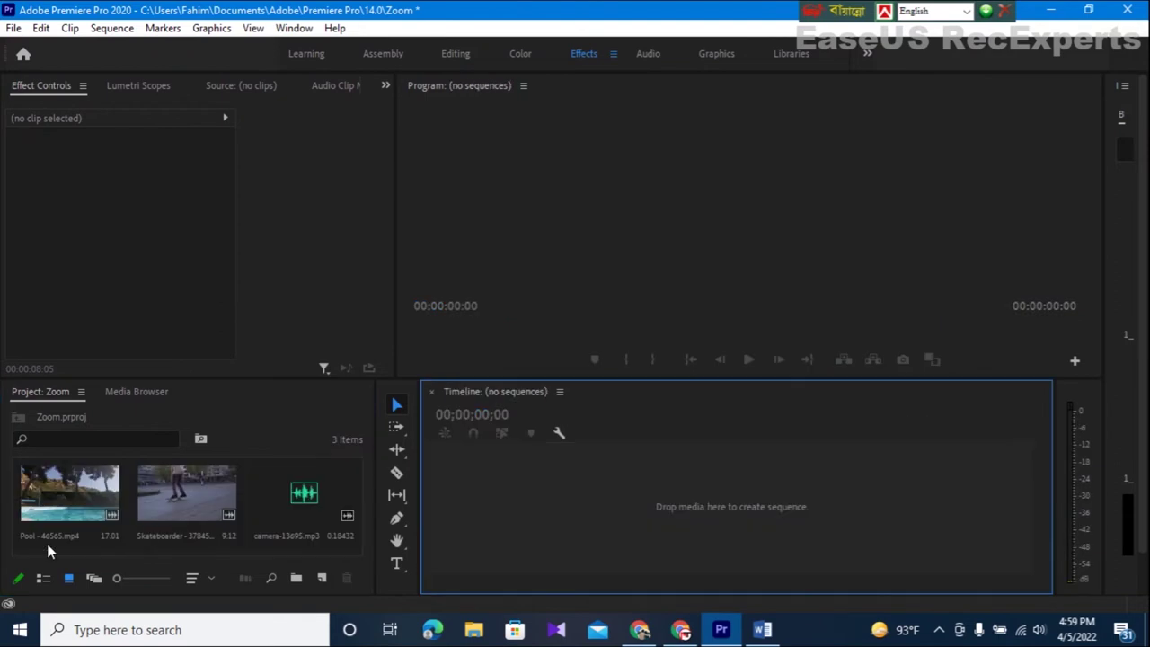
left_click_drag(42, 542, 243, 467)
key("Delete")
left_click(122, 501)
key("Delete")
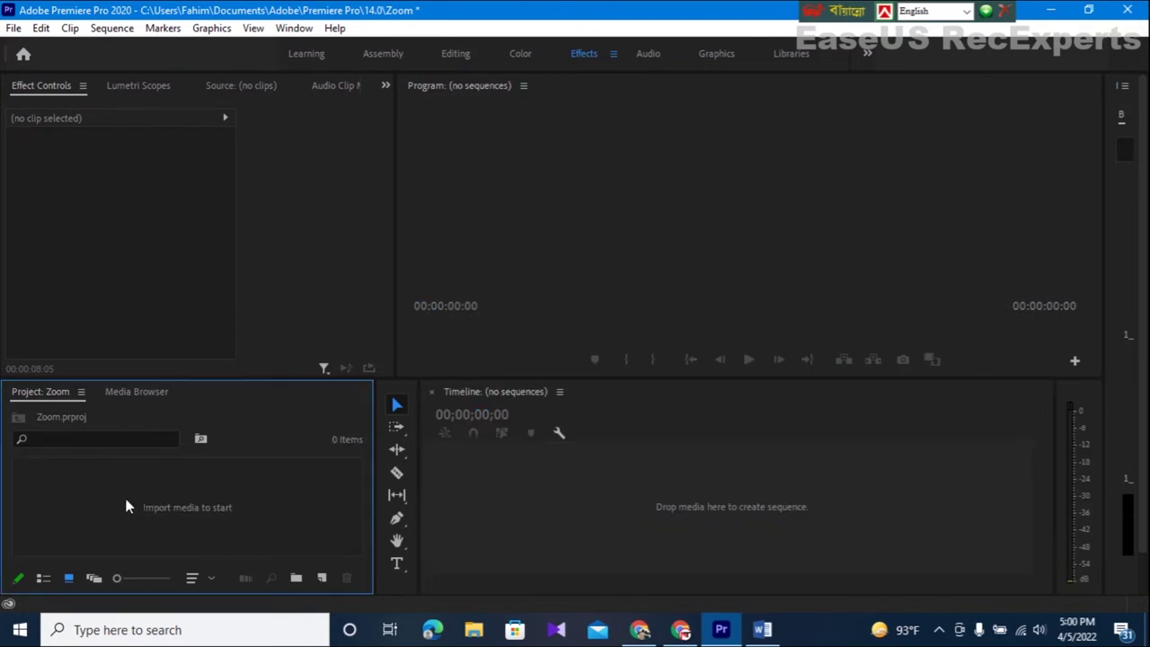
- Import the Skateboarder, Pool and camera-13695 files from Downloads
double_click(111, 499)
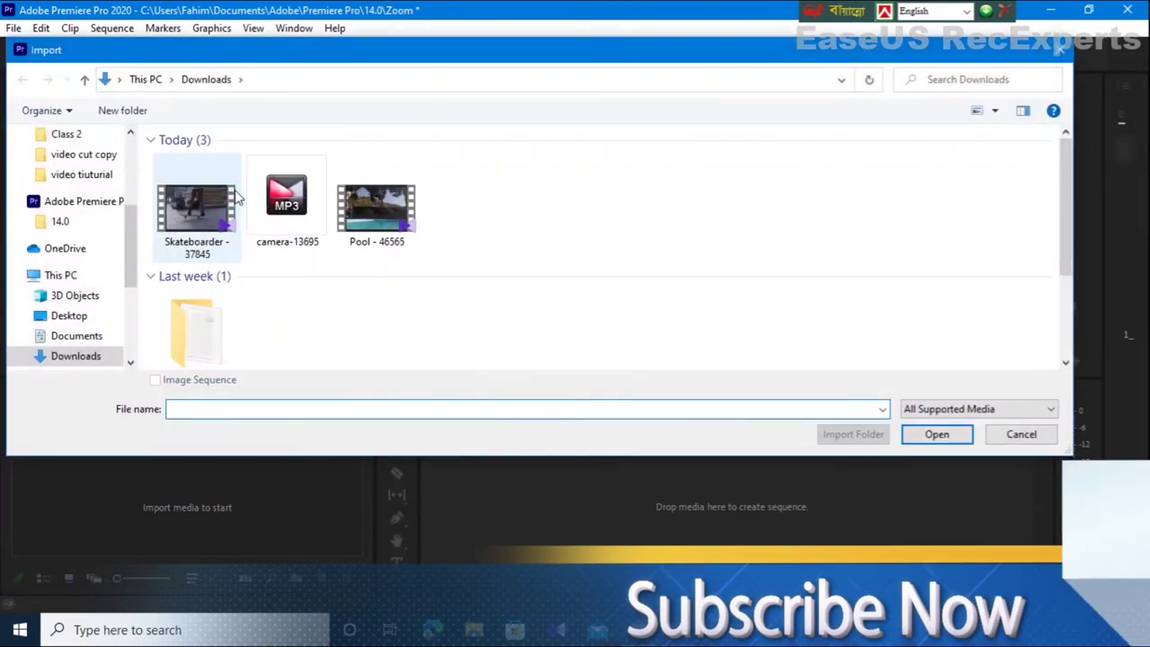
left_click_drag(552, 207, 208, 213)
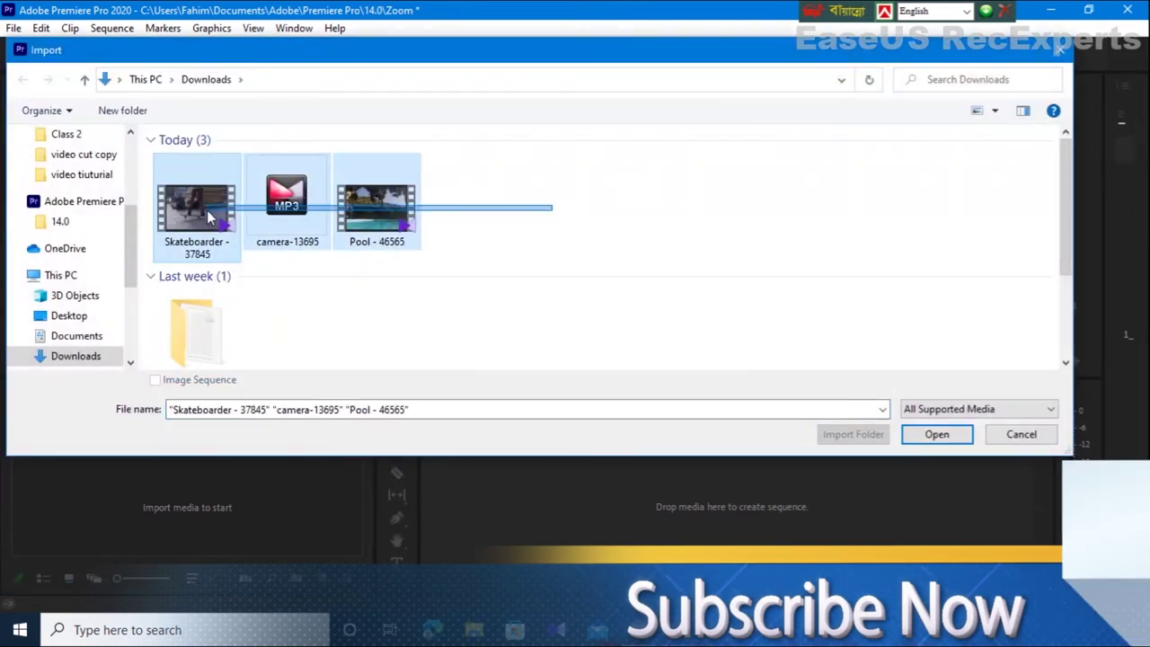
left_click(921, 436)
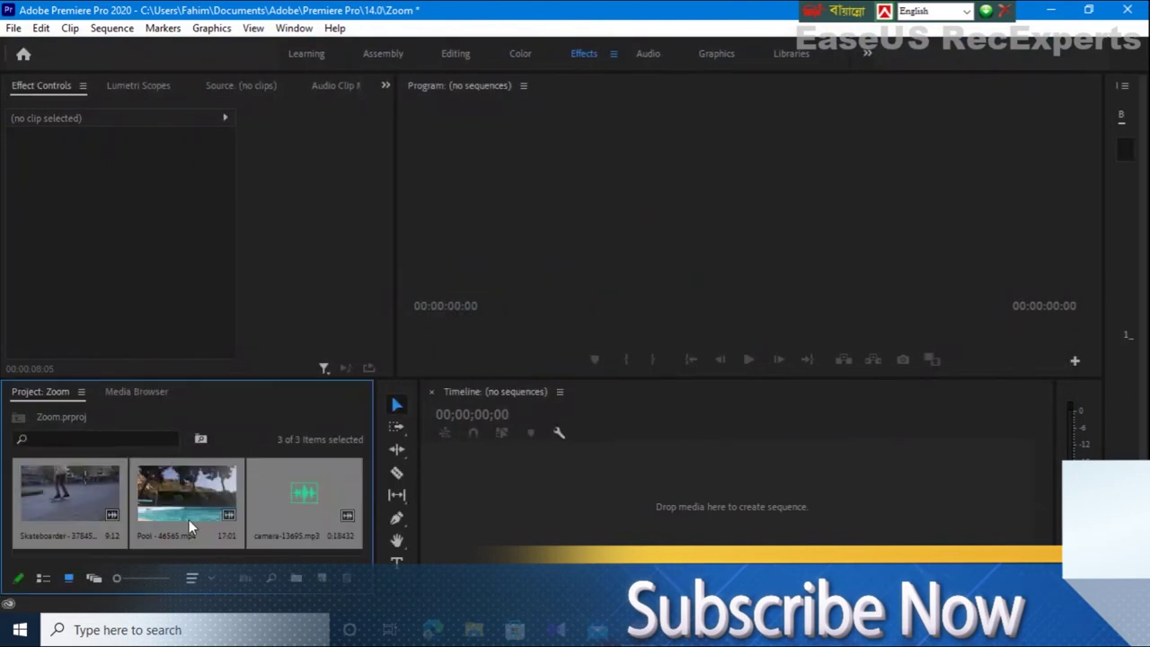
- Create the Pool - 46565 sequence by dragging the Pool clip onto the timeline
left_click(168, 545)
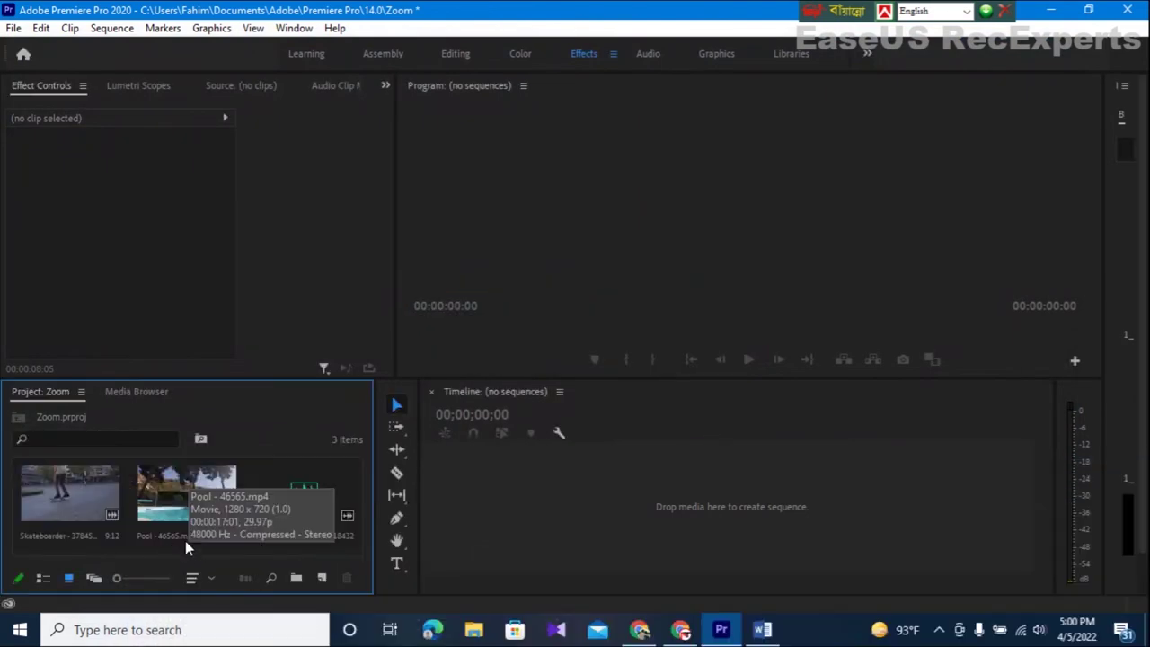
left_click_drag(172, 500, 518, 528)
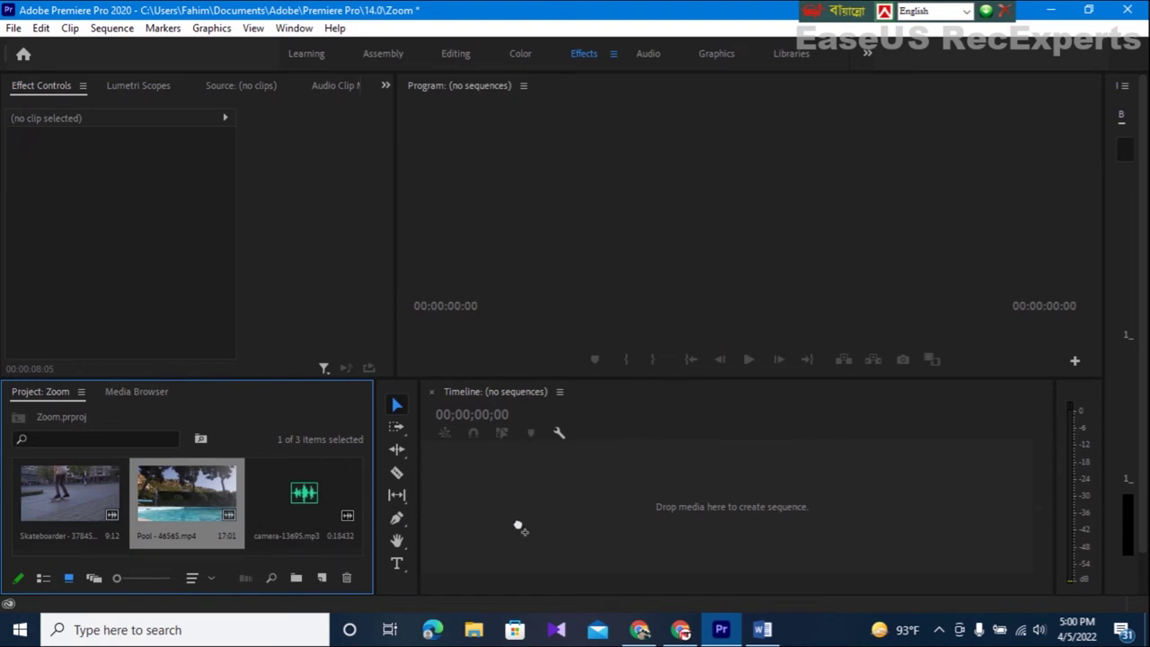
left_click_drag(653, 528, 606, 544)
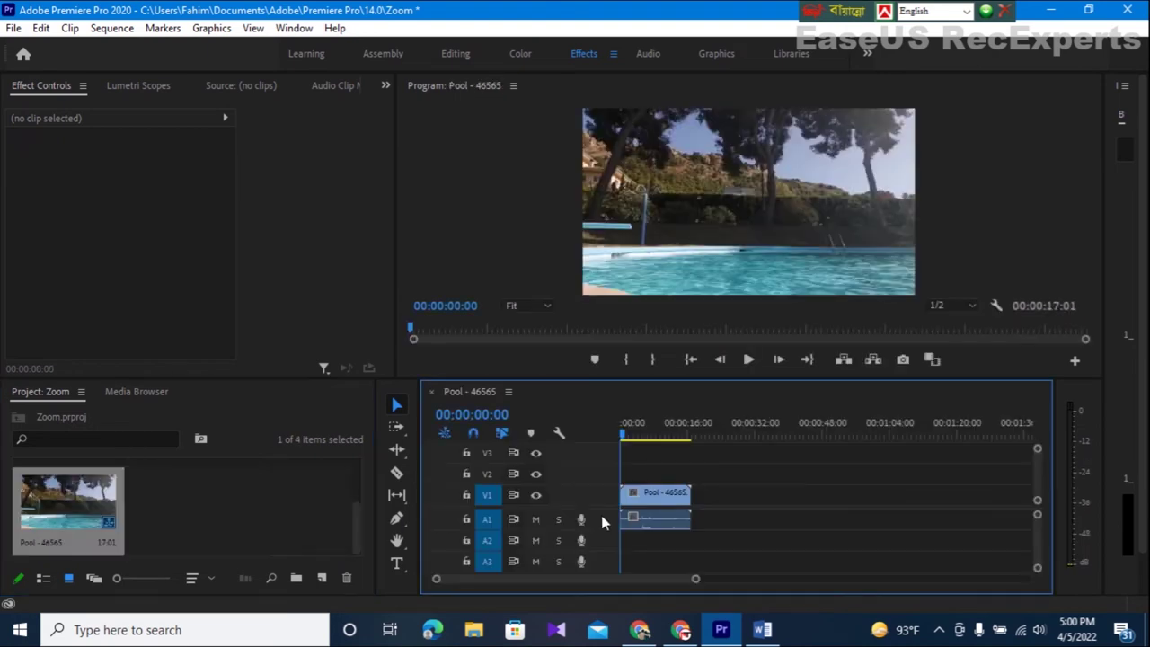
left_click_drag(699, 576, 643, 586)
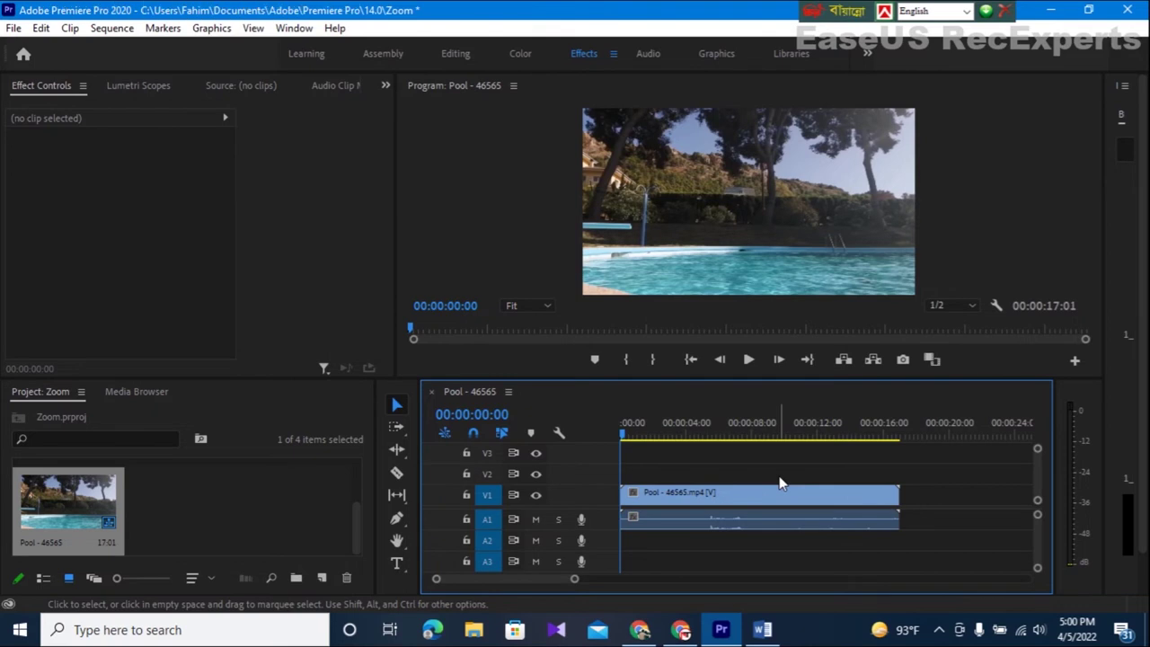
left_click(748, 359)
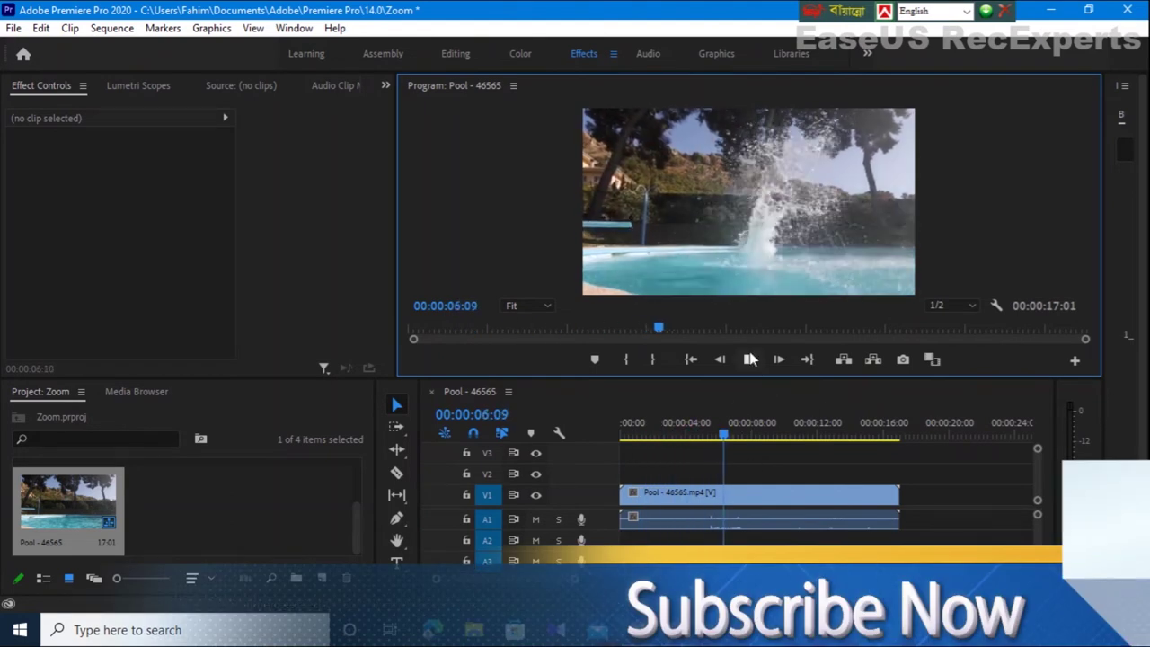
left_click(748, 360)
mouse_move(739, 440)
left_mouse_down()
mouse_move(672, 452)
mouse_move(705, 442)
left_mouse_up()
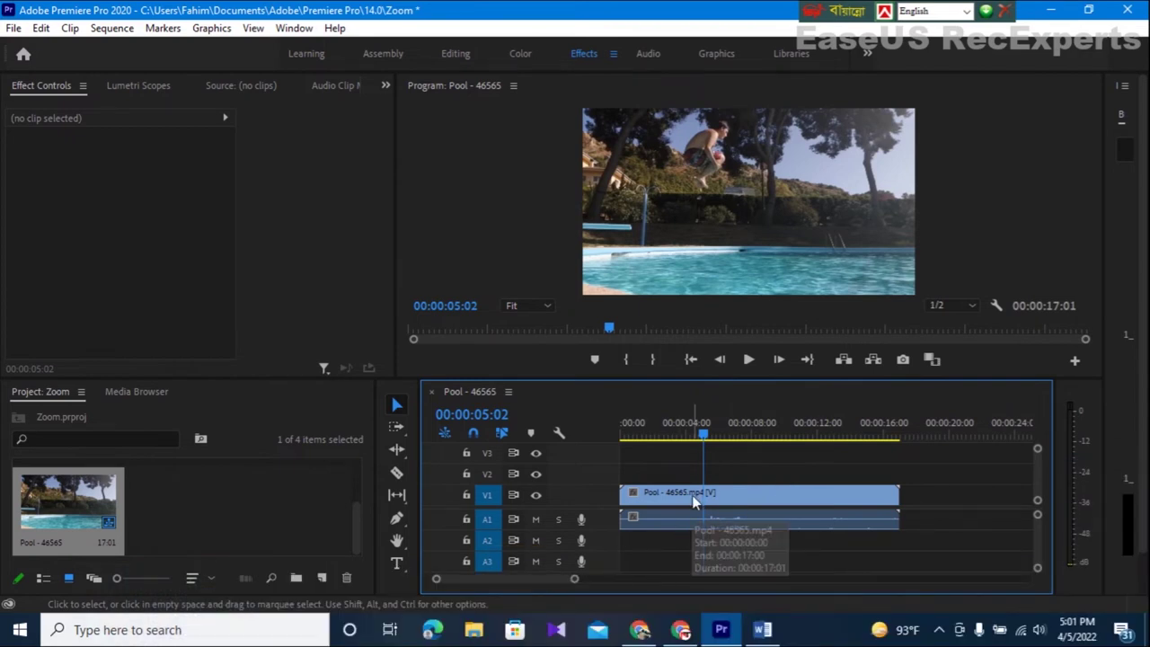
- Add a frame hold to the Pool clip starting at 00:00:05:02, splitting it in two
left_click(693, 500)
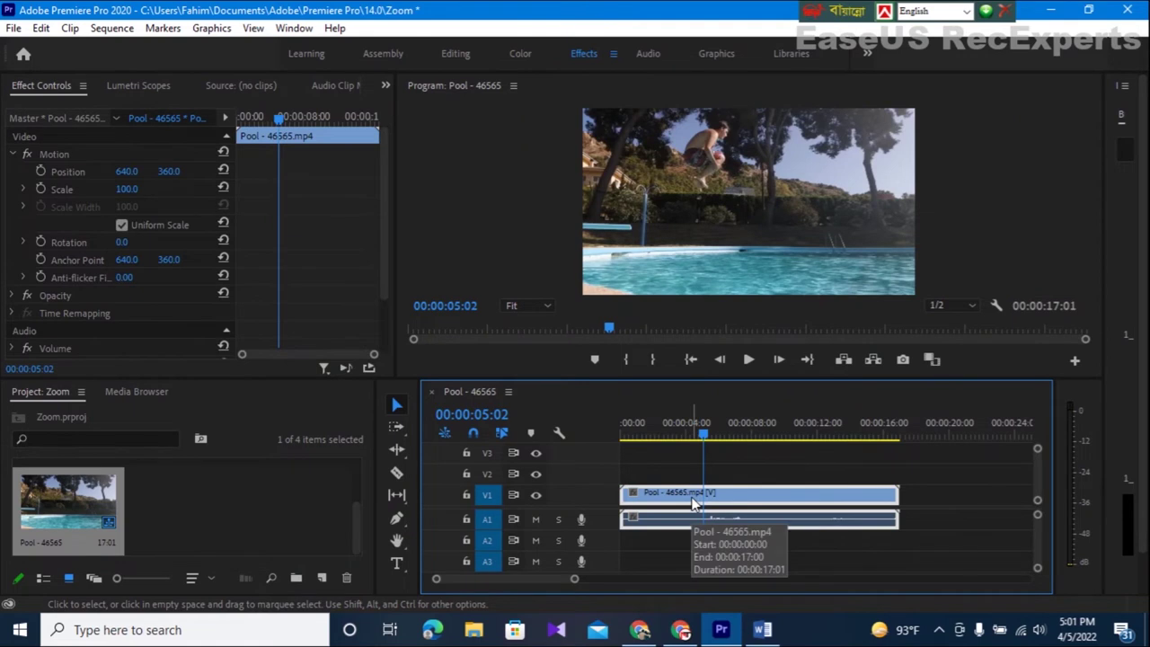
right_click(692, 502)
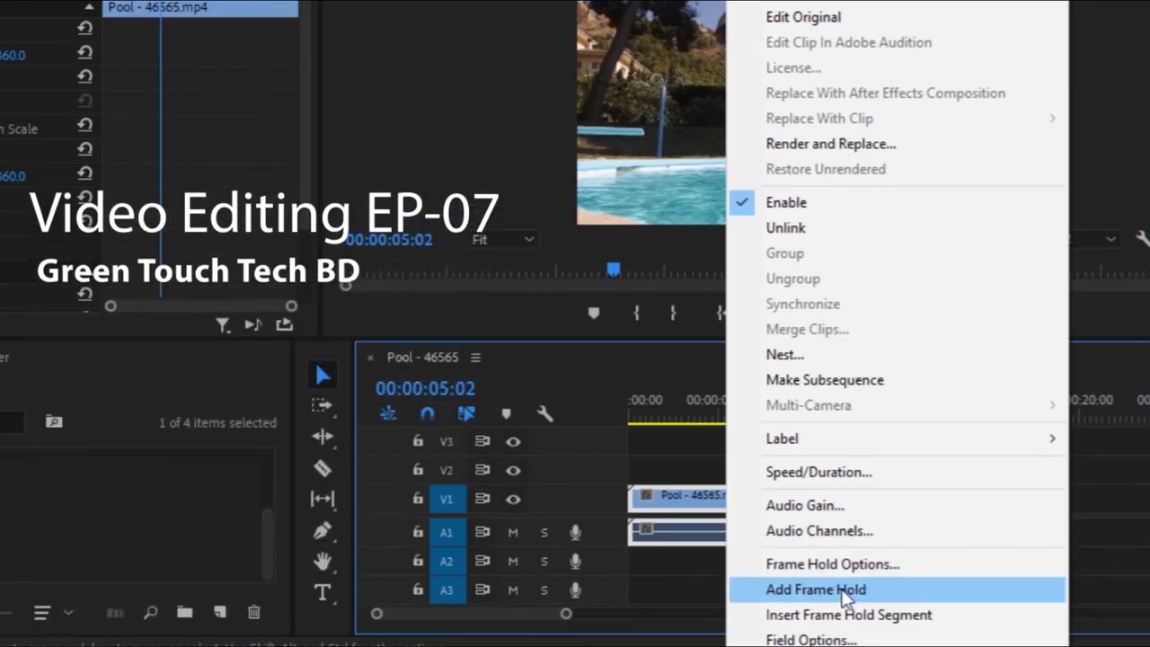
left_click(803, 593)
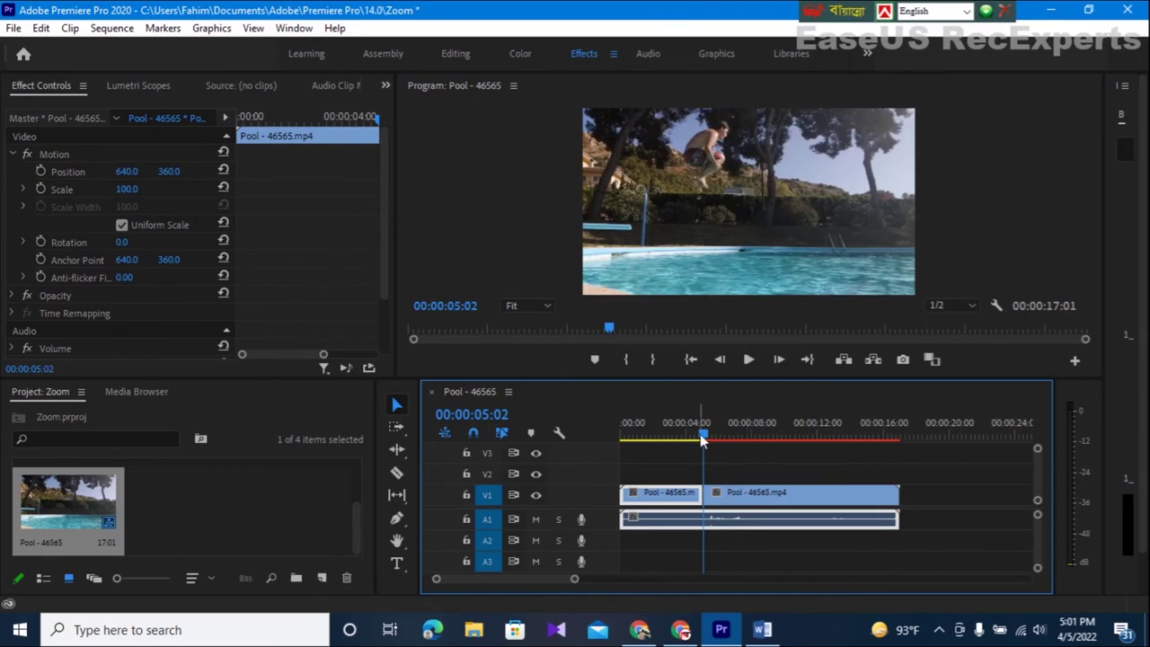
mouse_move(703, 439)
left_mouse_down()
mouse_move(757, 446)
mouse_move(675, 449)
left_mouse_up()
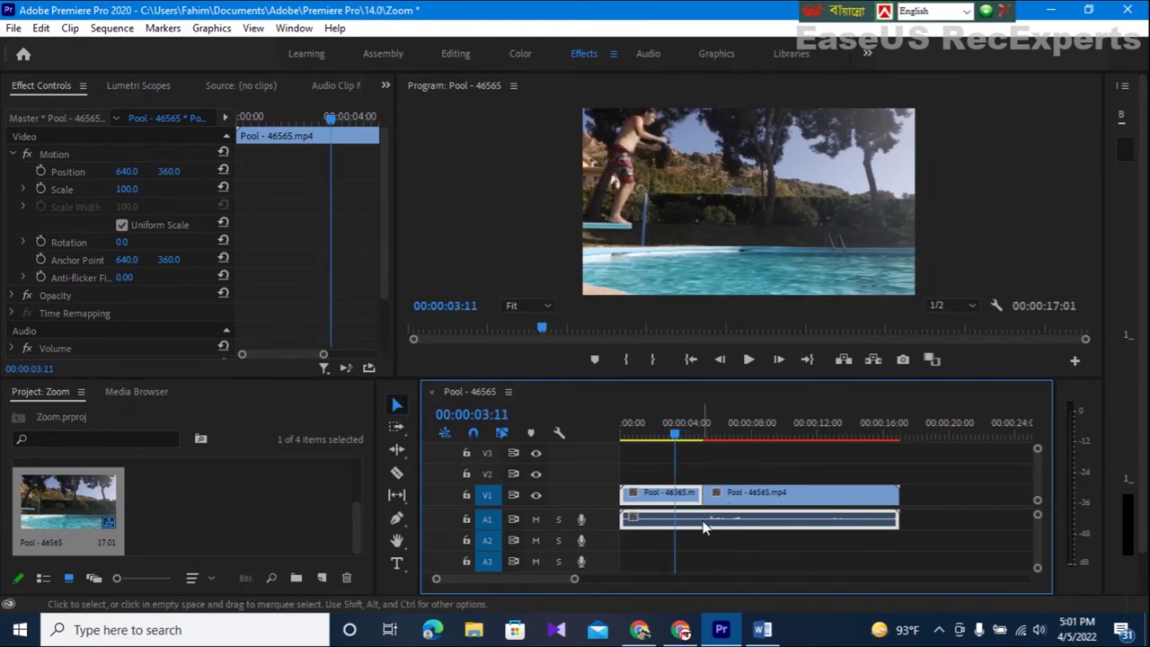
- Play the sequence from about 1 second in to review the frame hold
left_click(672, 439)
left_click_drag(672, 439, 666, 443)
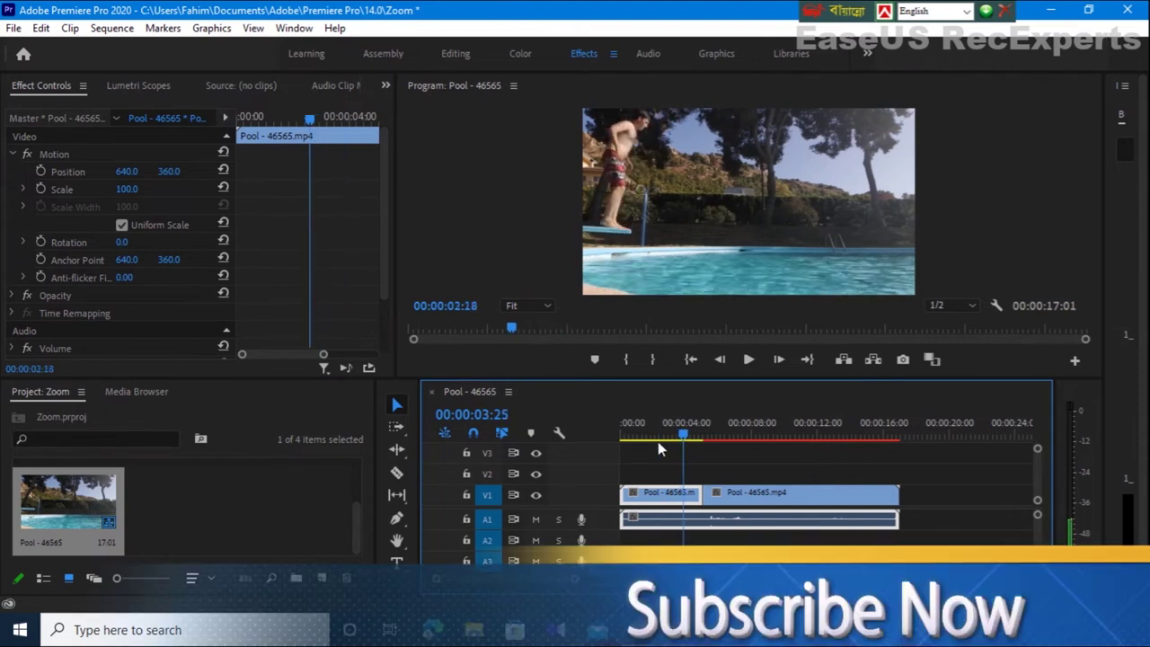
left_click_drag(666, 444, 647, 439)
left_click(750, 360)
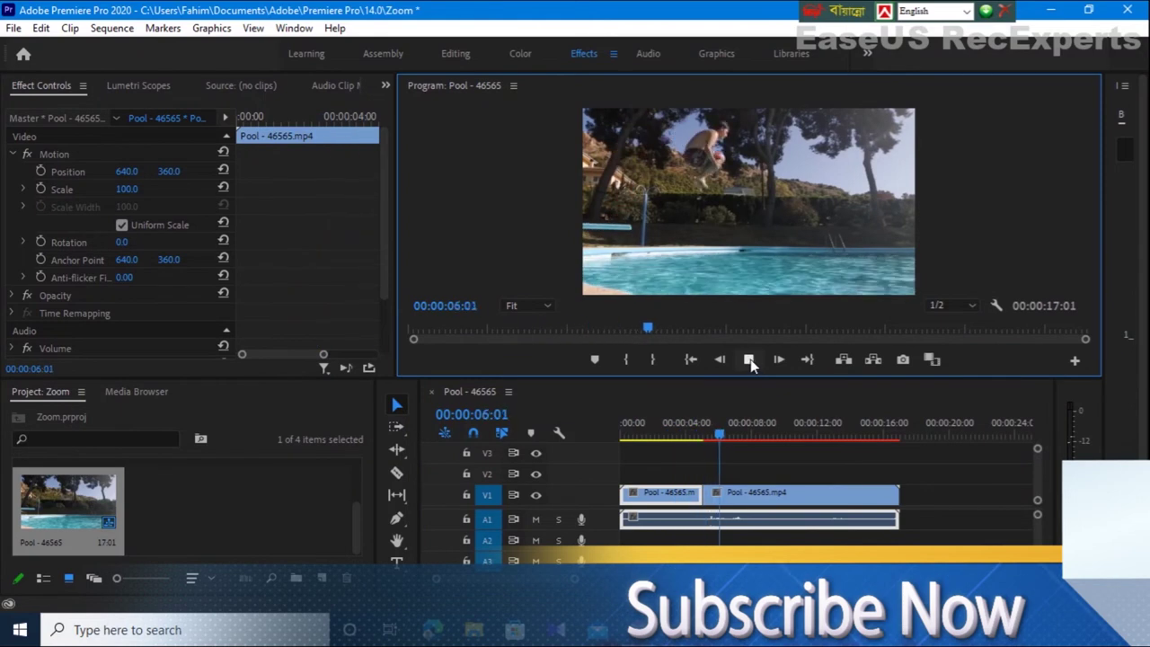
left_click(749, 360)
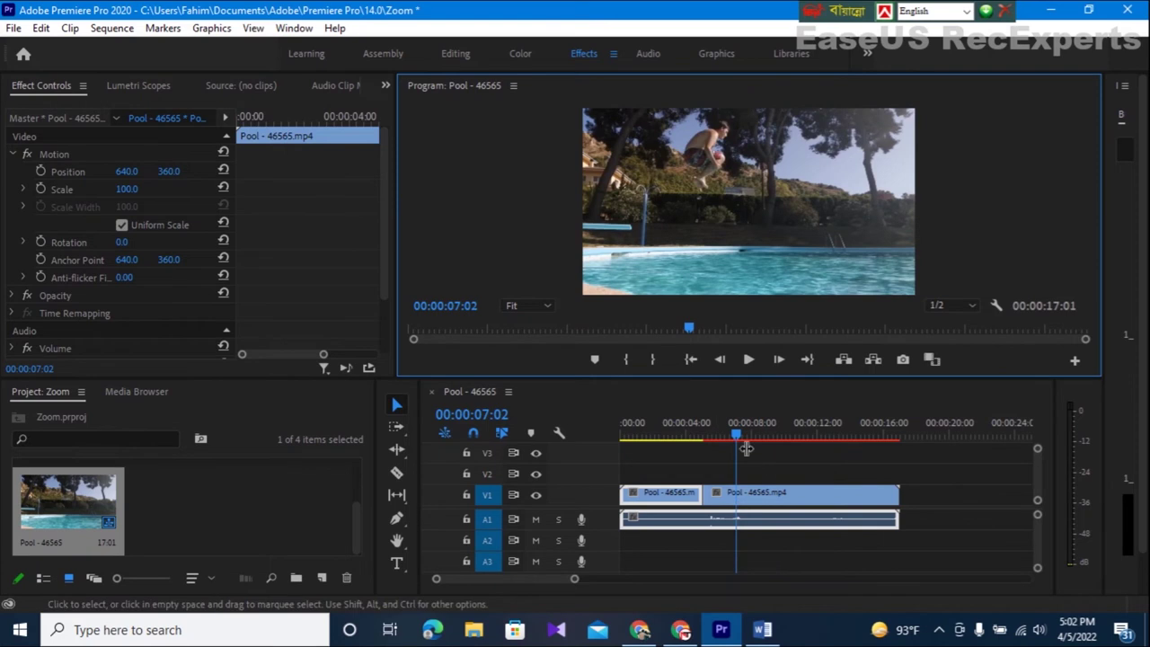
- Scrub the playhead back from about 7:20 through 5:11 to about 4 seconds
mouse_move(734, 436)
left_mouse_down()
mouse_move(645, 438)
mouse_move(690, 470)
mouse_move(771, 473)
left_mouse_up()
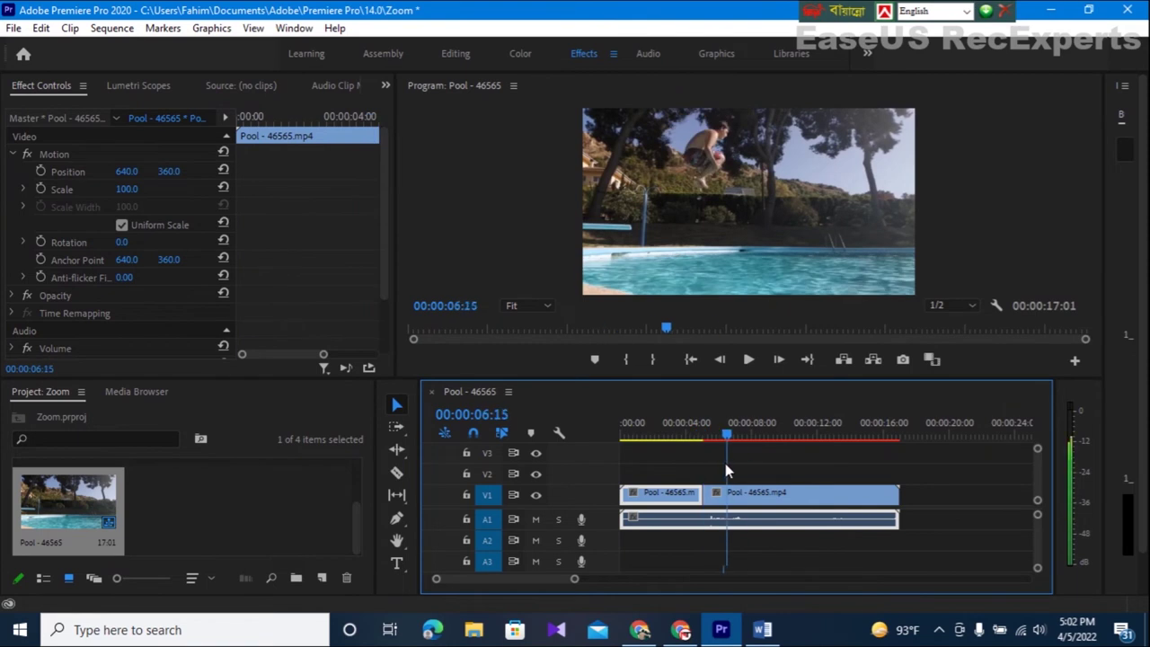
left_click_drag(751, 473, 745, 474)
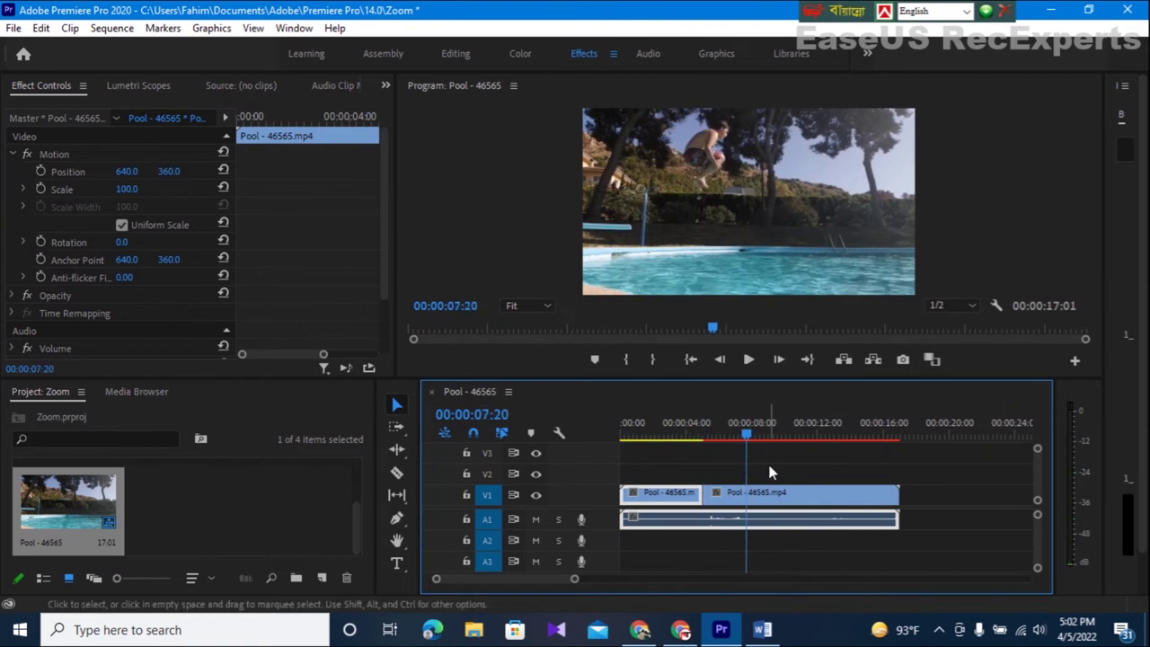
mouse_move(748, 430)
left_mouse_down()
mouse_move(714, 440)
mouse_move(724, 442)
left_mouse_up()
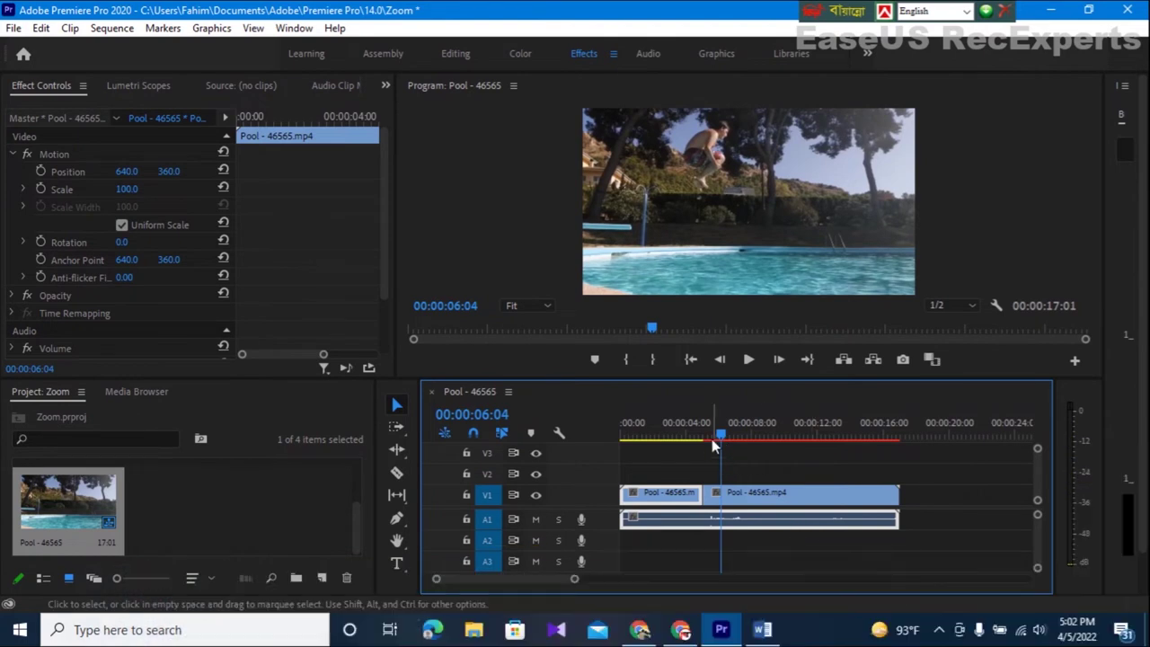
left_click_drag(711, 438, 689, 439)
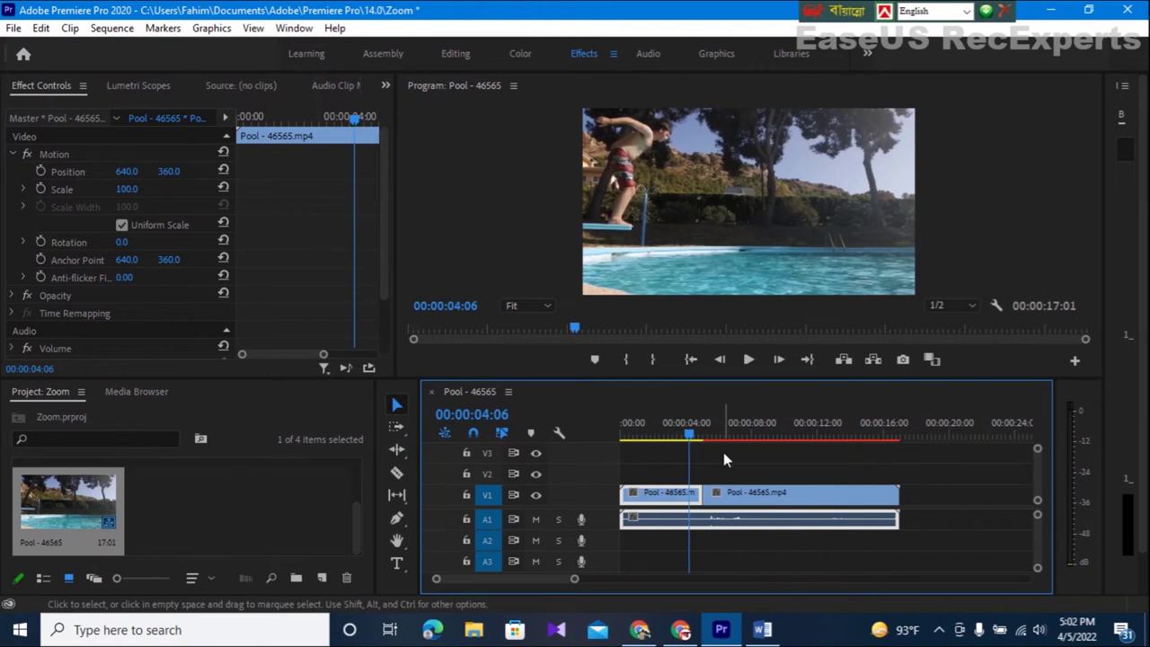
- Undo the cut and scrub the playhead to the mid-air jump frame at 00:00:05:03
key("ctrl+z")
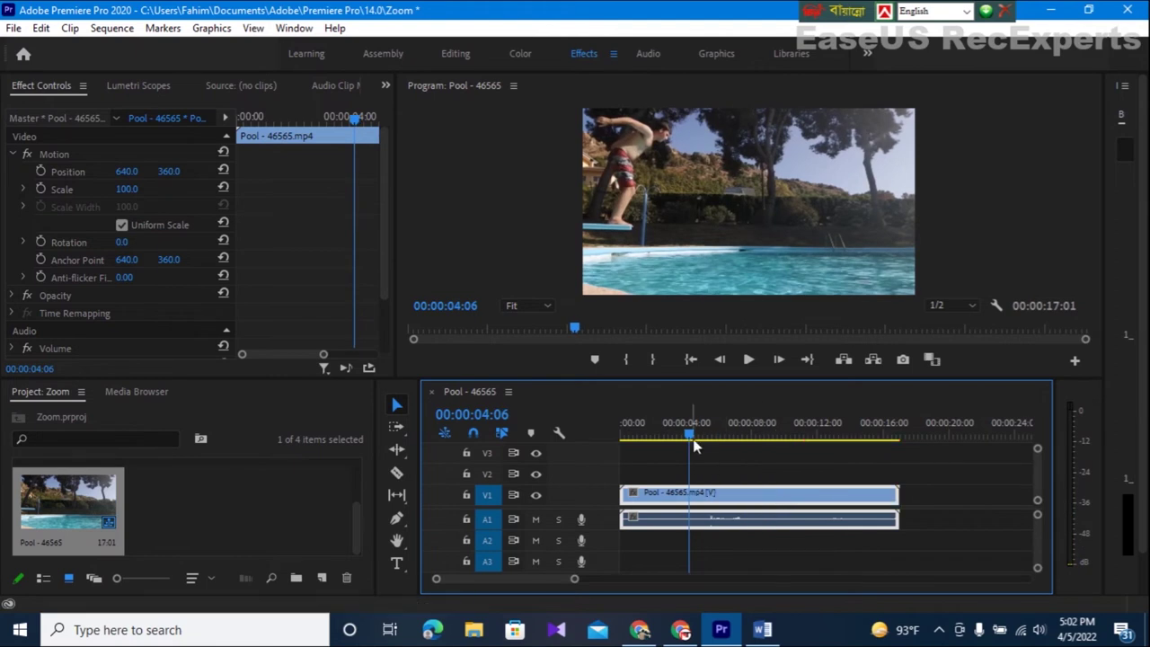
left_click_drag(689, 442, 695, 443)
mouse_move(903, 498)
left_mouse_down()
mouse_move(801, 503)
mouse_move(907, 500)
left_mouse_up()
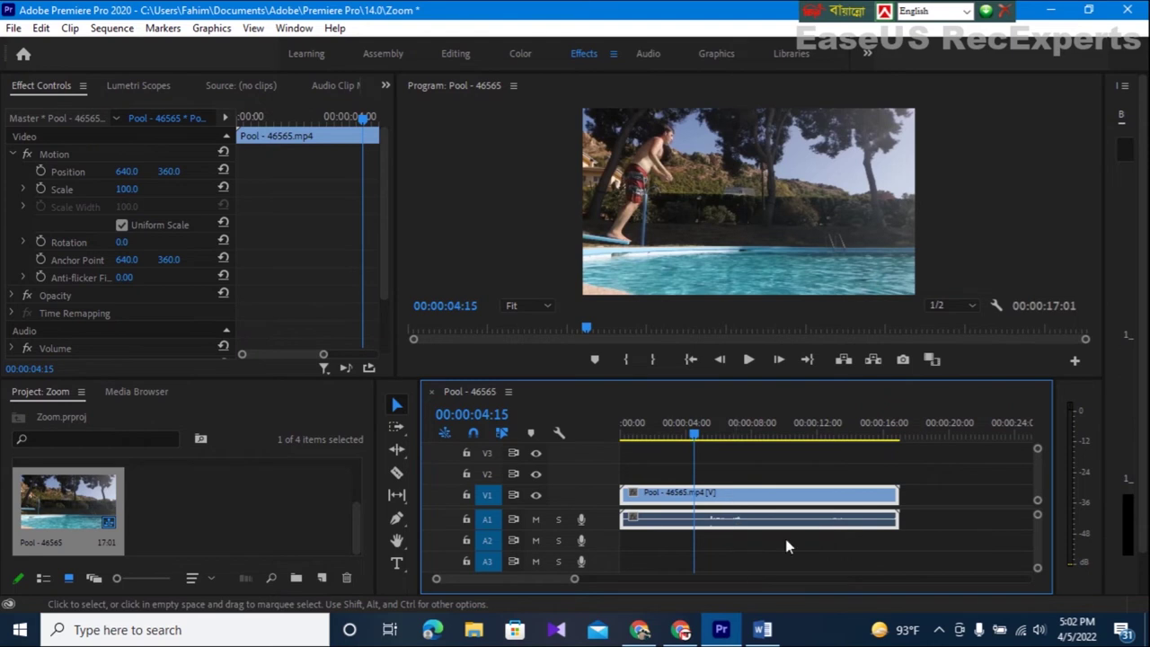
left_click_drag(696, 436, 706, 438)
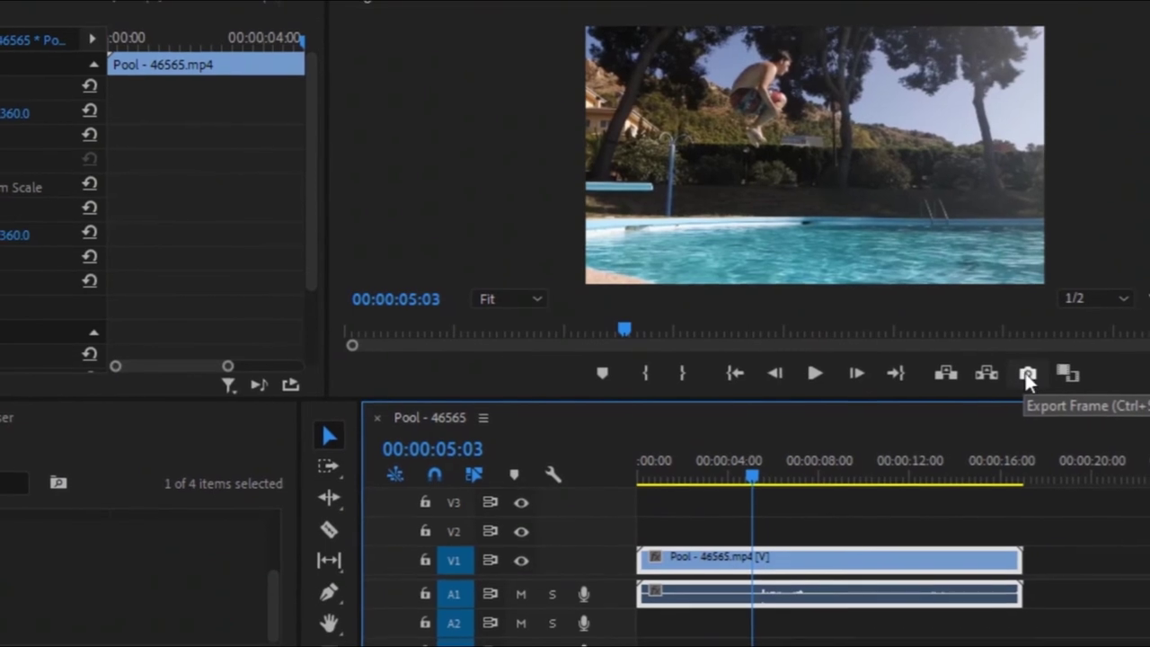
- Export the 5:03 mid-jump frame as a BMP still into the Desktop folder
left_click(1014, 374)
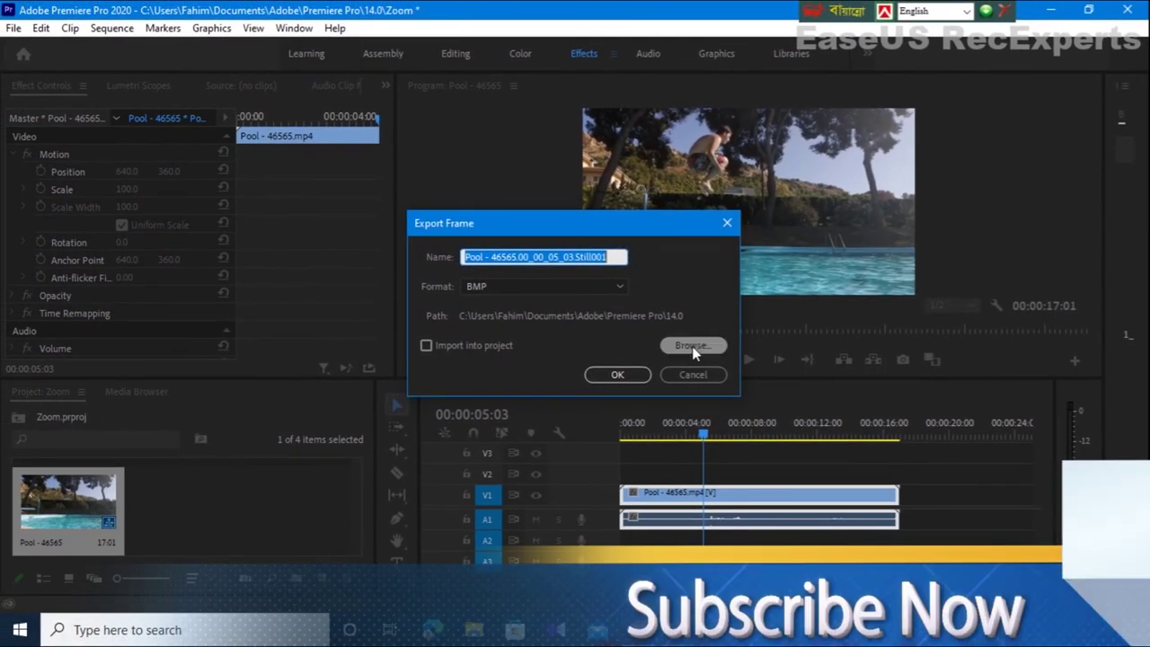
left_click(692, 345)
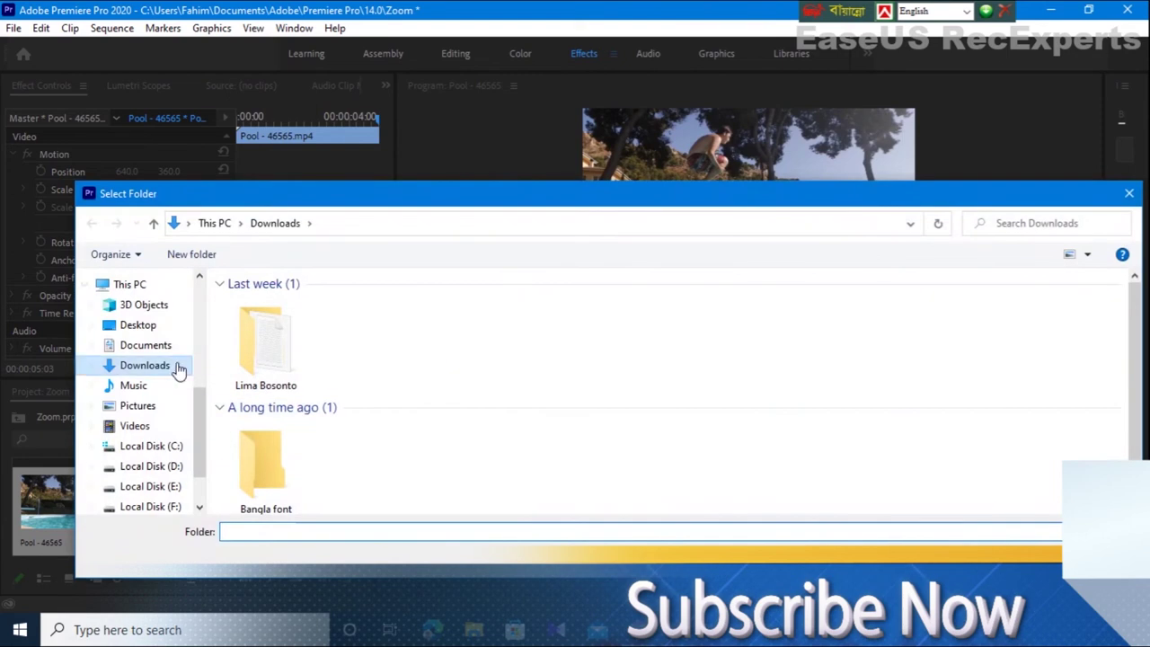
left_click(141, 329)
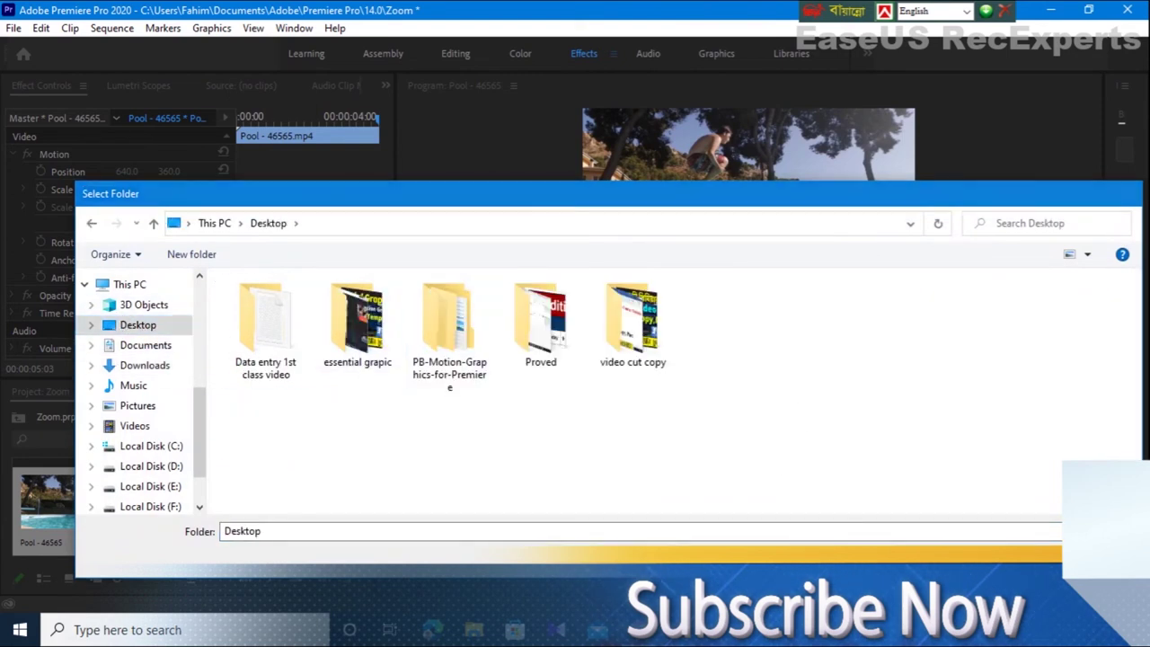
left_click(998, 558)
left_click(617, 375)
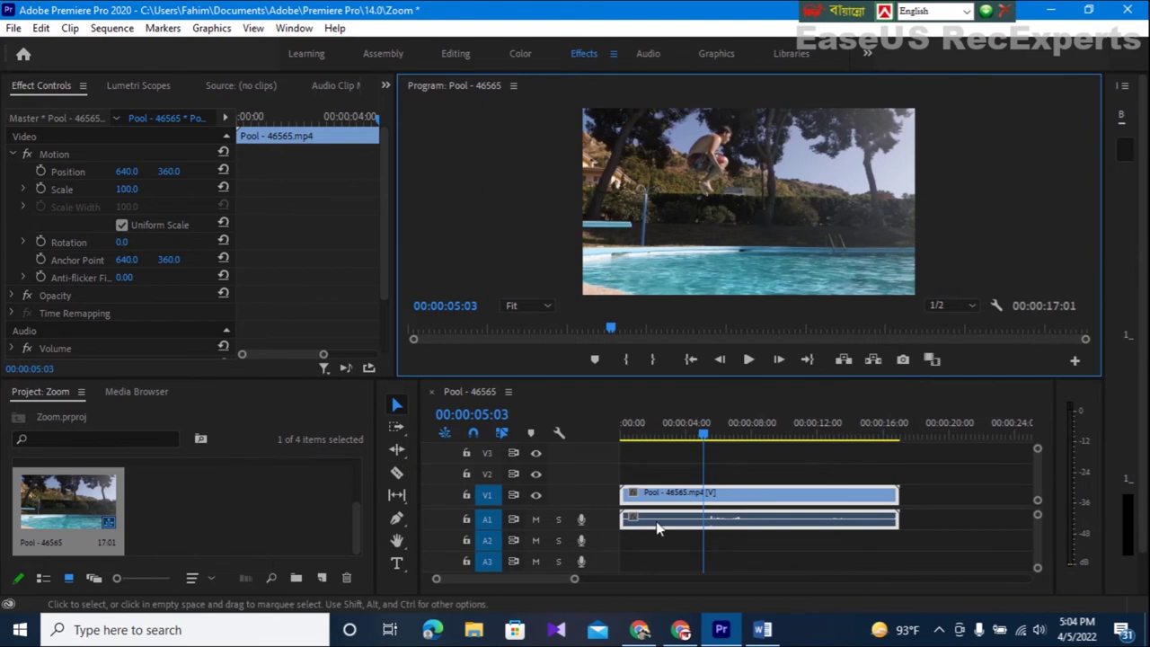
right_click(730, 503)
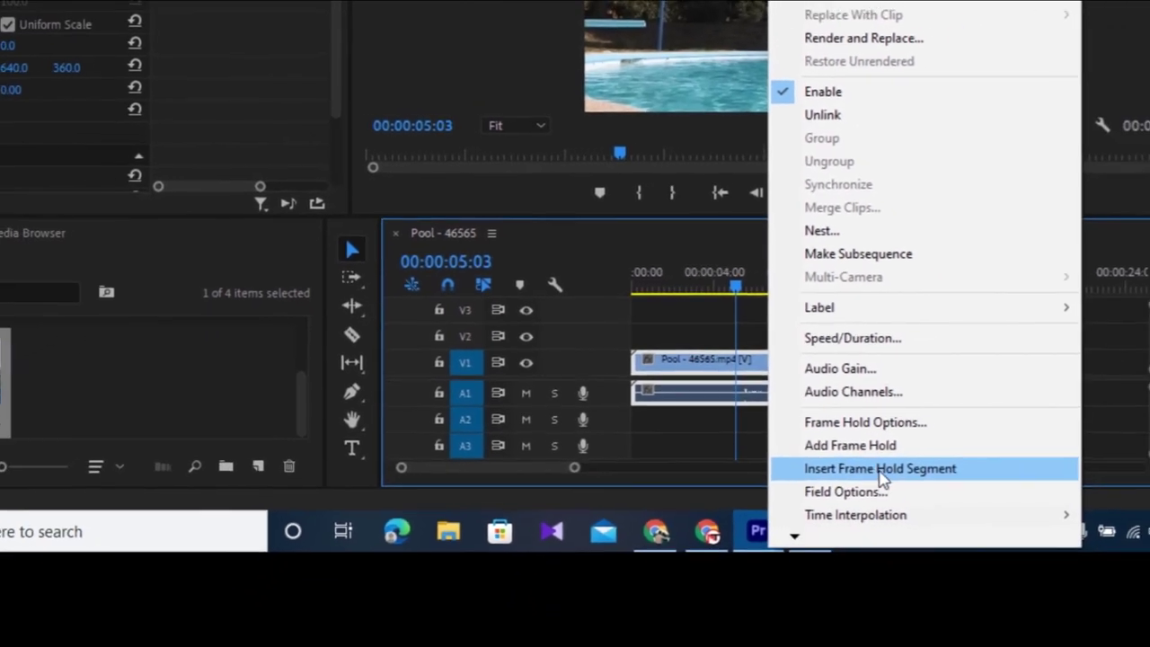
- Insert a frame hold segment at 00:00:05:03, extending the sequence to 00:00:19:00
left_click(886, 454)
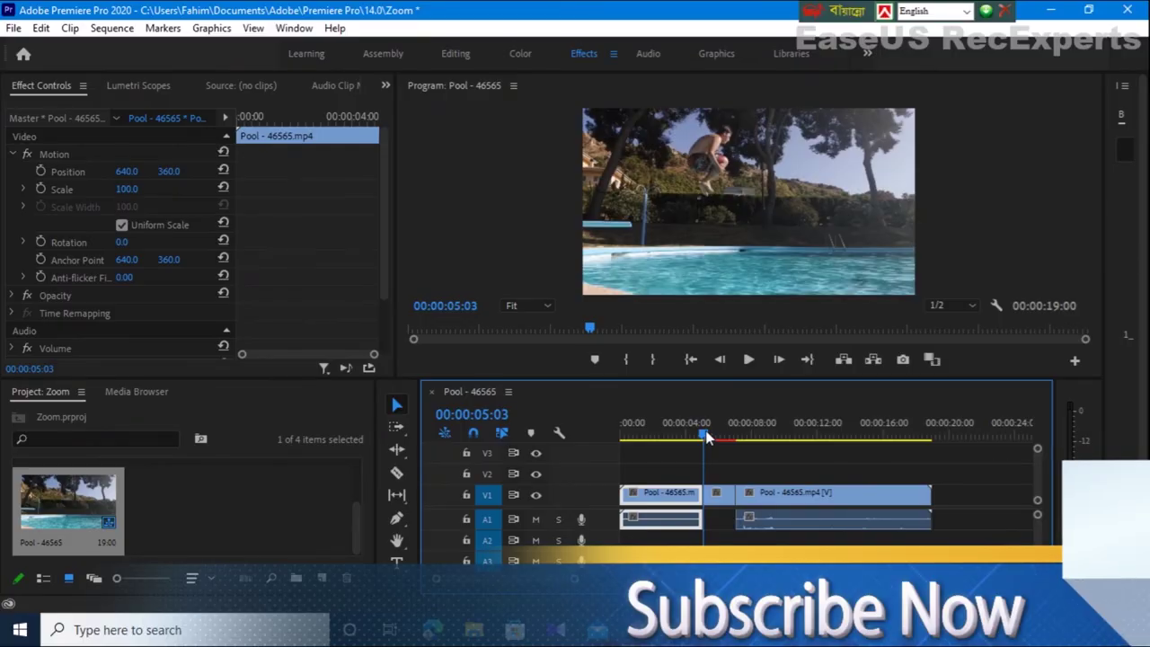
left_click_drag(703, 424, 684, 424)
- Play to about 11 seconds and trim the Pool clip's end so the sequence runs 00:00:12:06
left_click(750, 361)
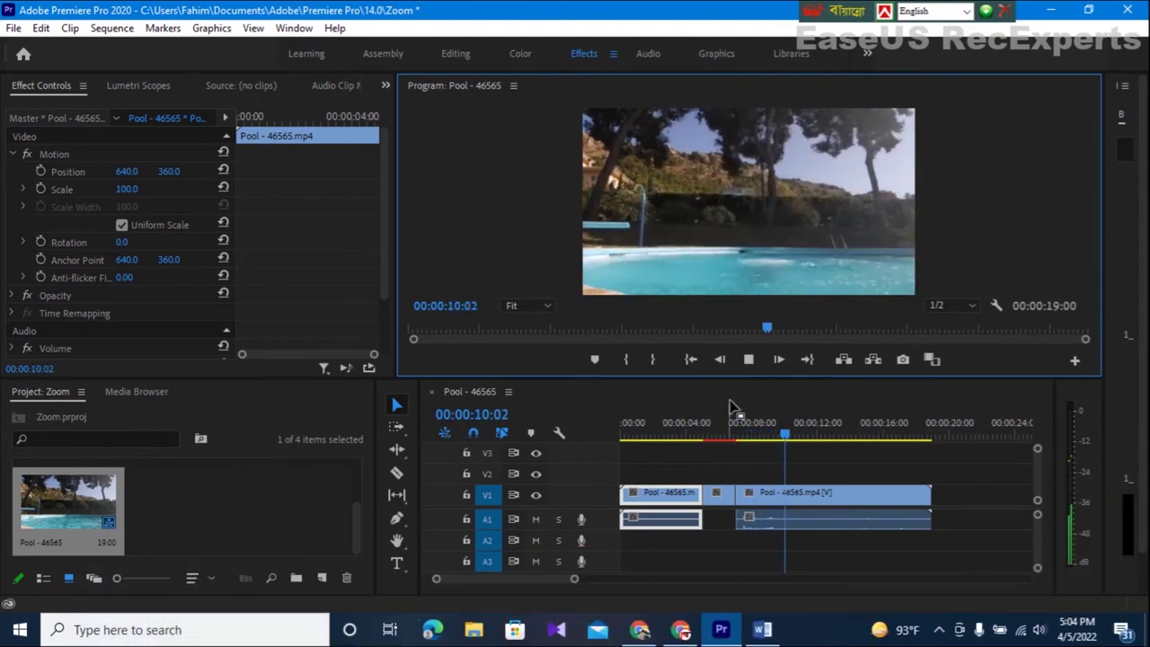
left_click(751, 360)
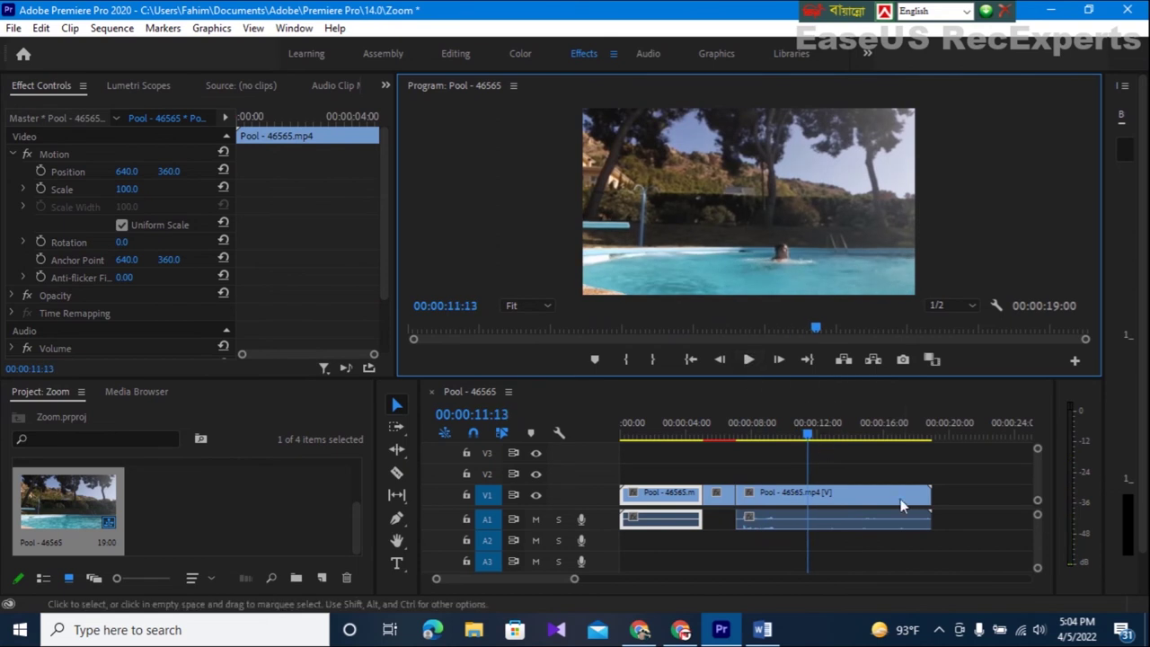
left_click_drag(932, 499, 818, 496)
- Play the trimmed sequence back from about 1 second in
left_click(680, 438)
left_click_drag(680, 437, 650, 442)
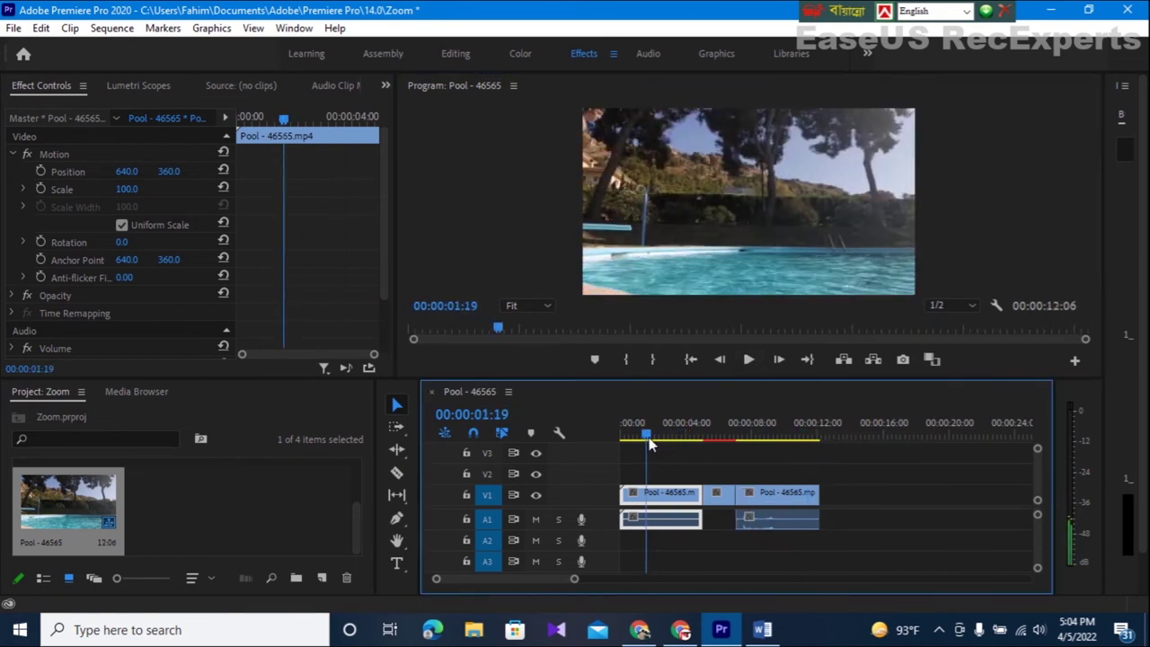
left_click(750, 362)
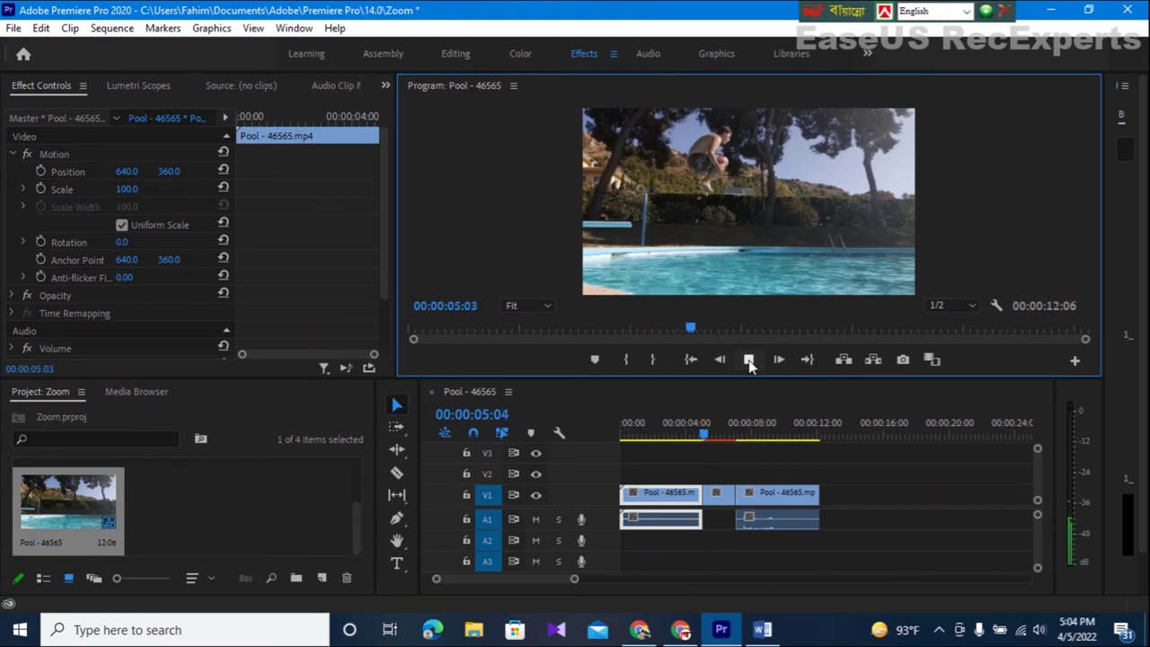
- Trim 18 frames off the held-frame segment, zooming the timeline in around it
left_click(748, 360)
left_click(729, 497)
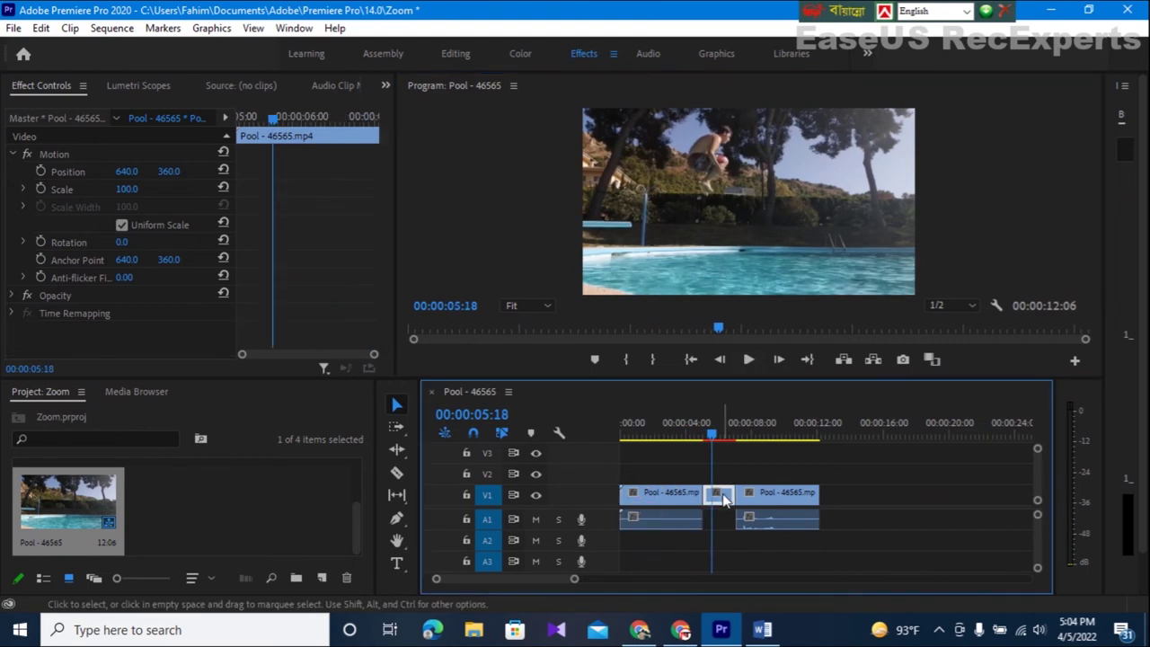
left_click_drag(737, 500, 724, 500)
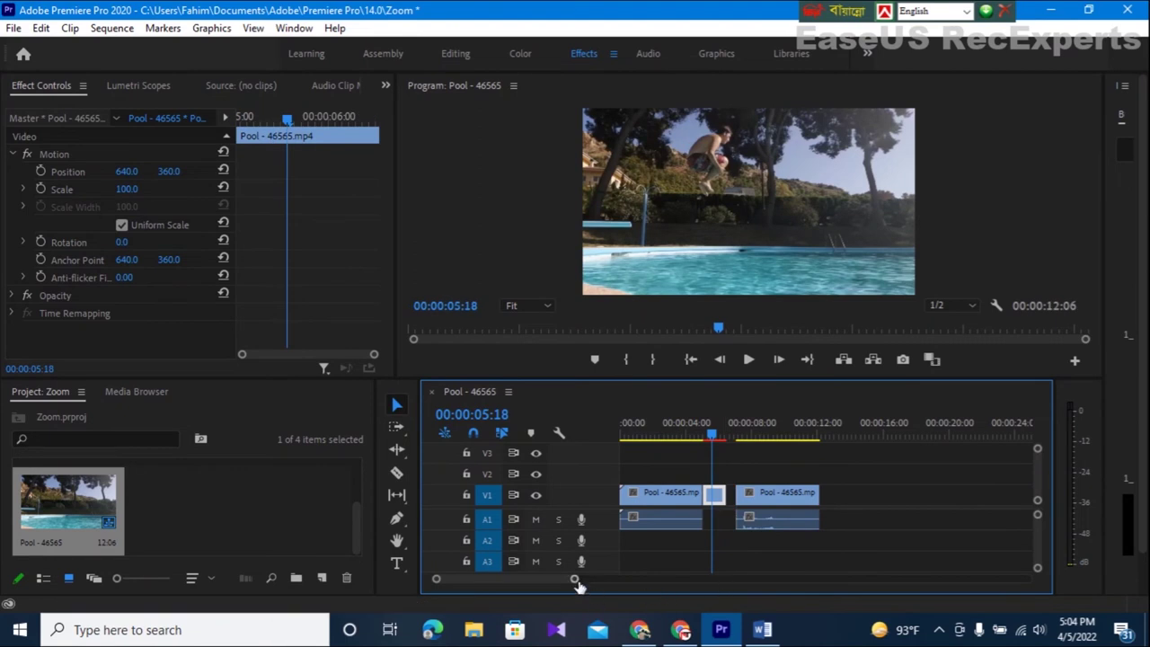
left_click_drag(575, 580, 495, 580)
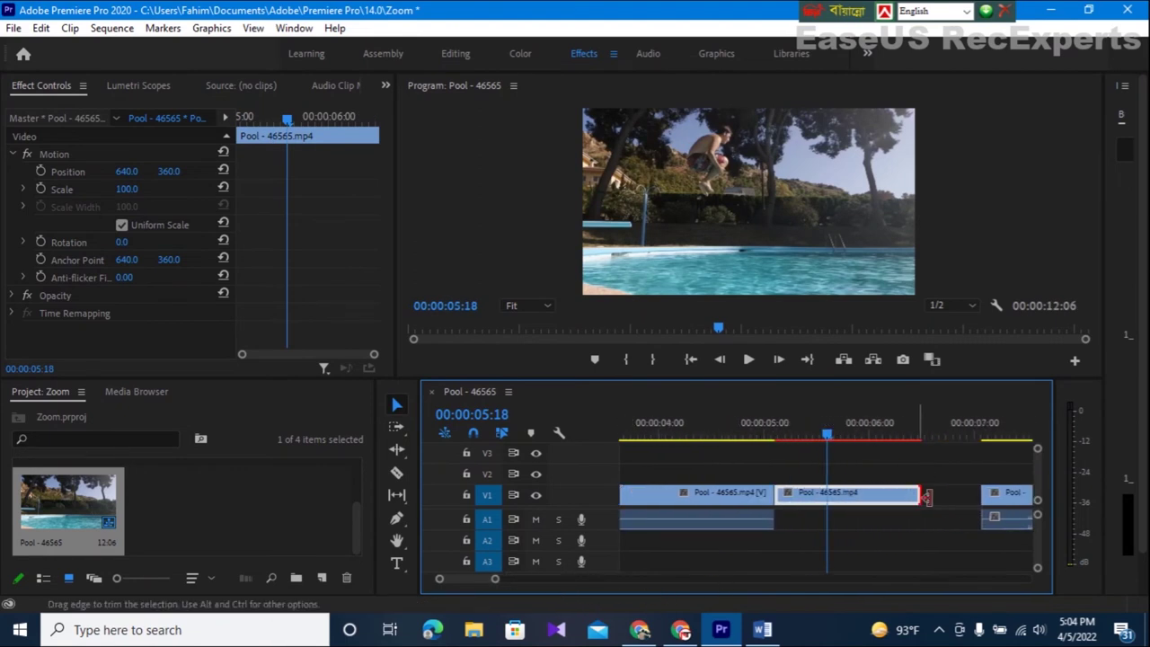
left_click_drag(926, 496, 865, 500)
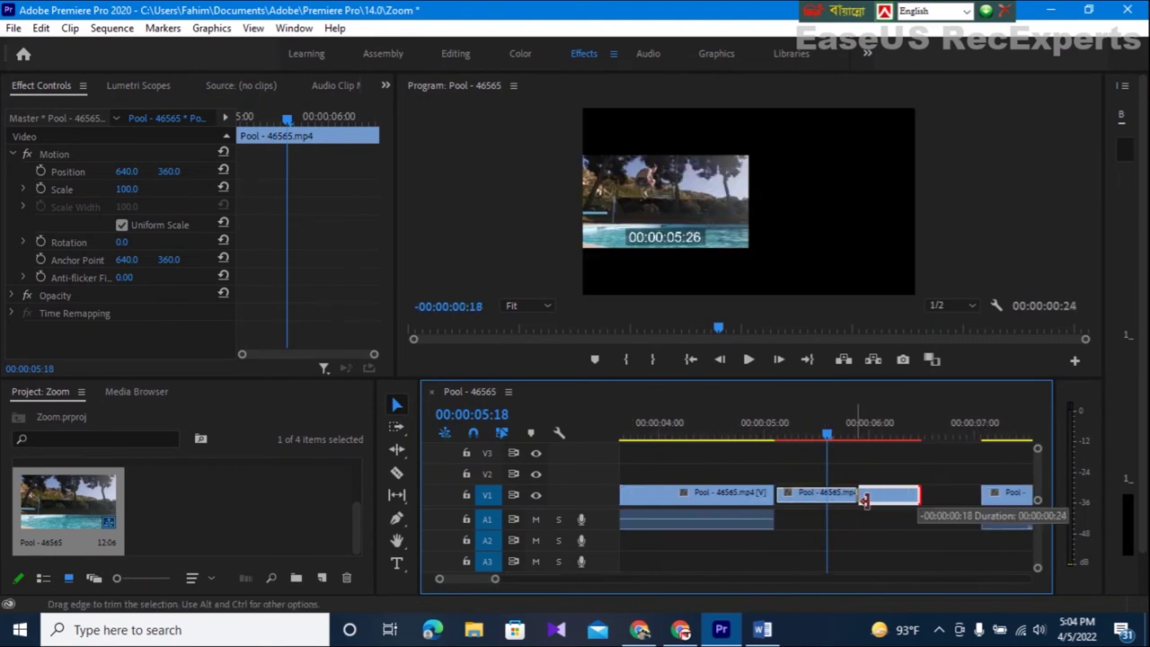
- Ripple delete the gap after the hold, bringing the sequence to 00:00:11:01
left_click(909, 500)
right_click(911, 501)
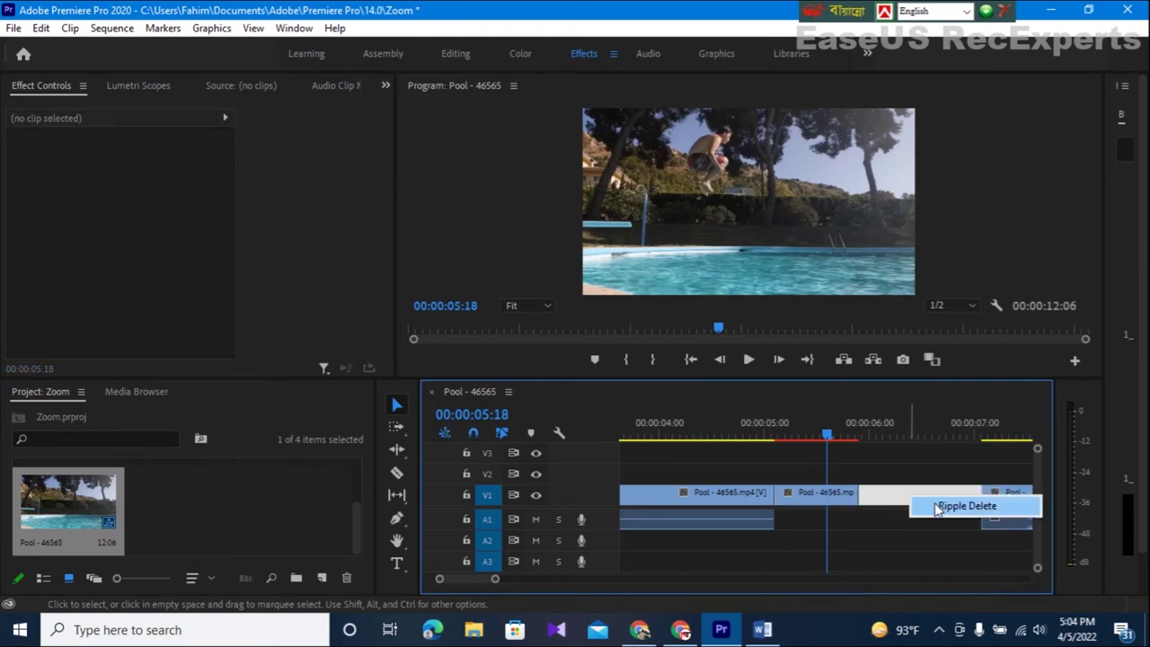
left_click(935, 508)
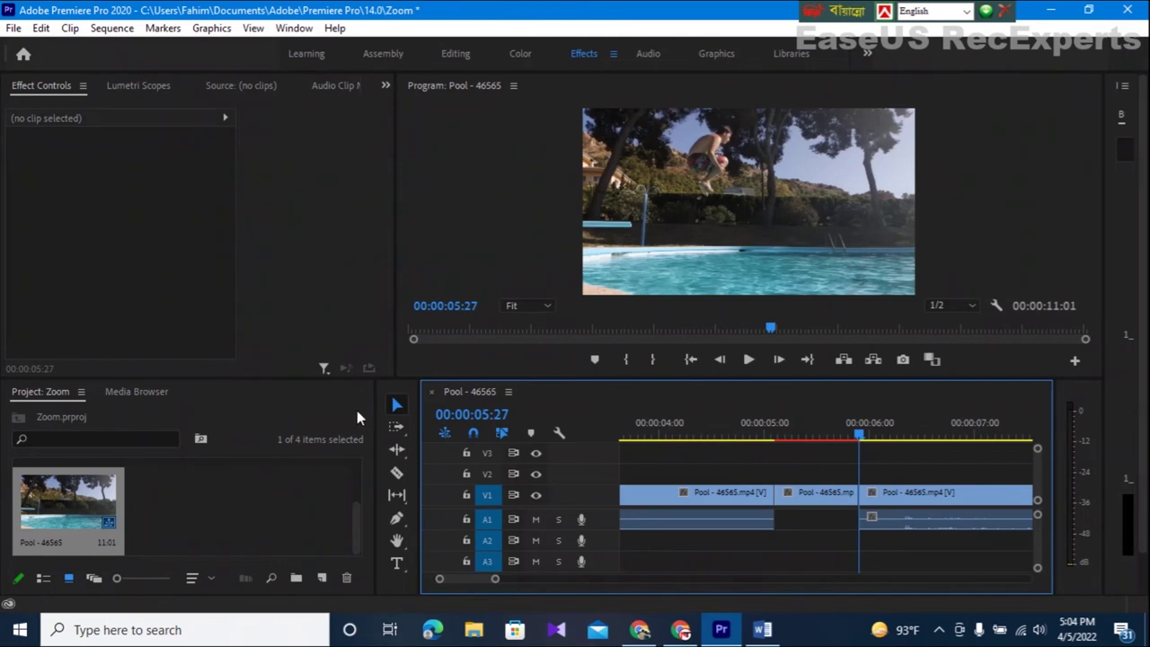
left_click_drag(868, 445, 778, 440)
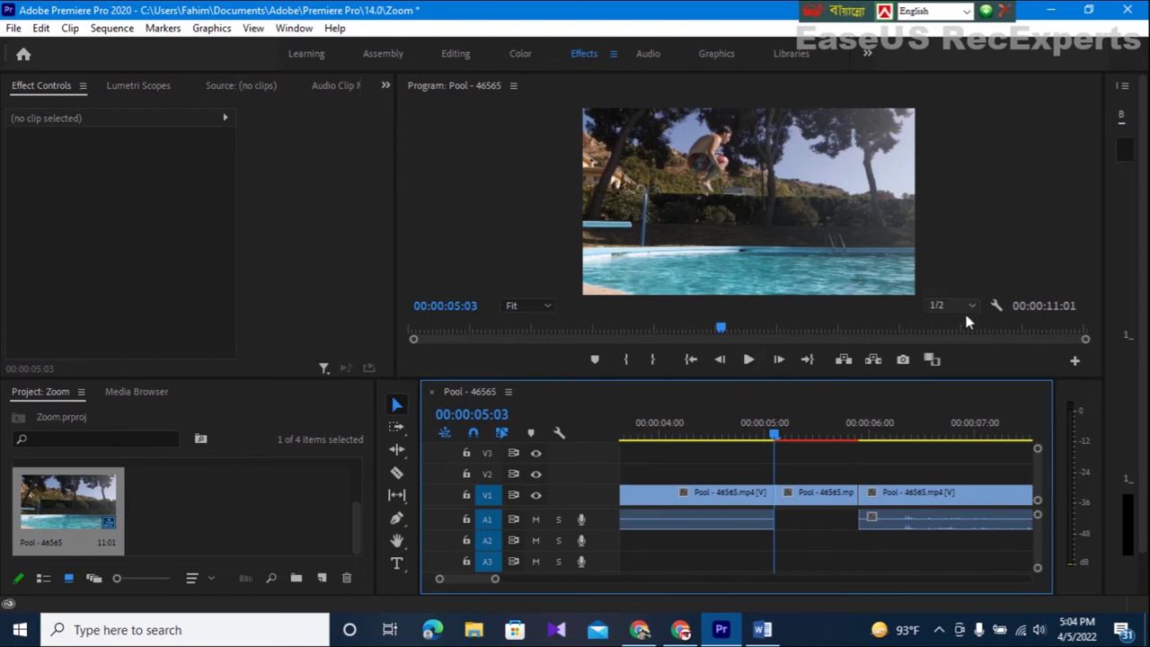
- Bring up the Effects panel from the panel list and reposition it
left_click(290, 28)
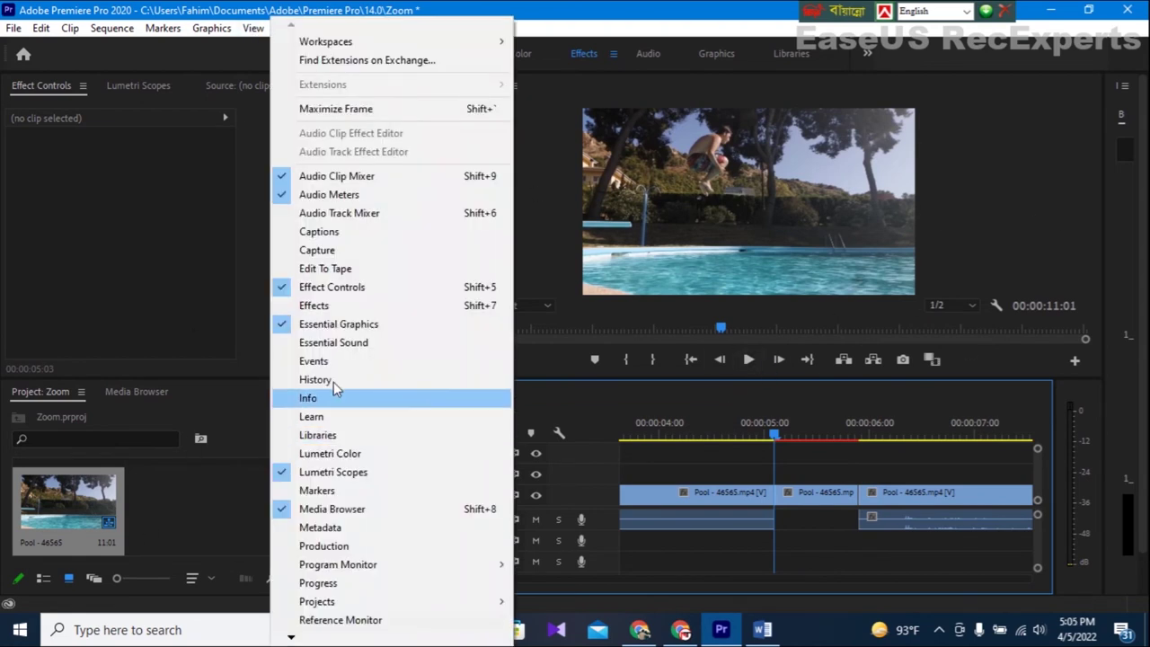
left_click(313, 305)
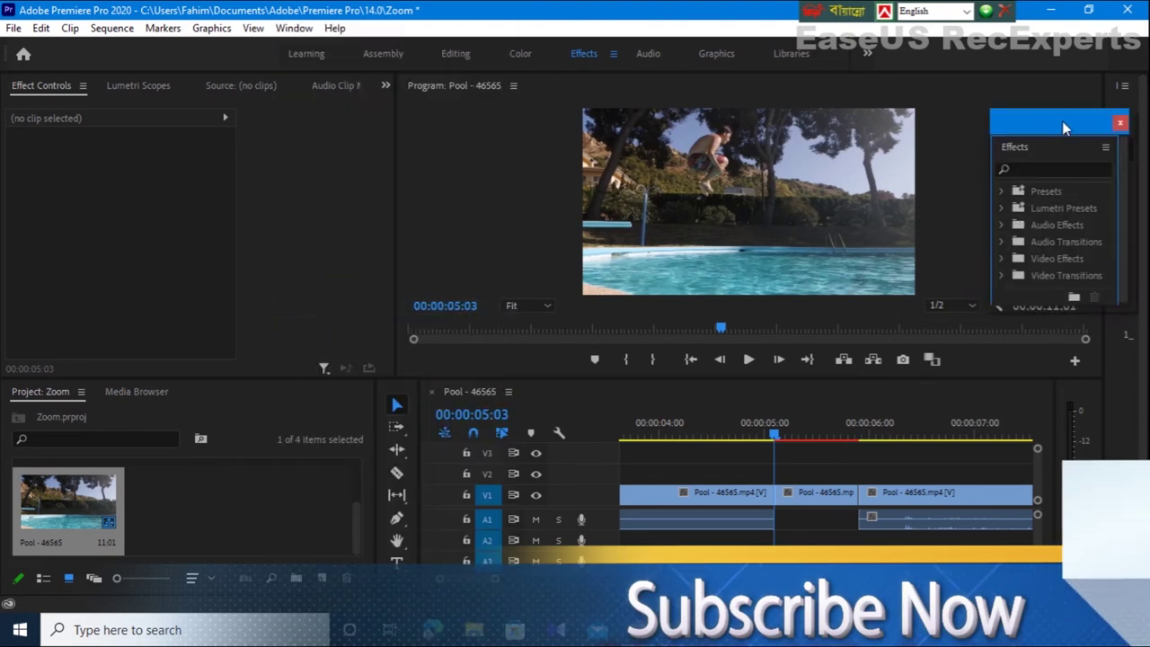
left_click_drag(1062, 122, 1057, 102)
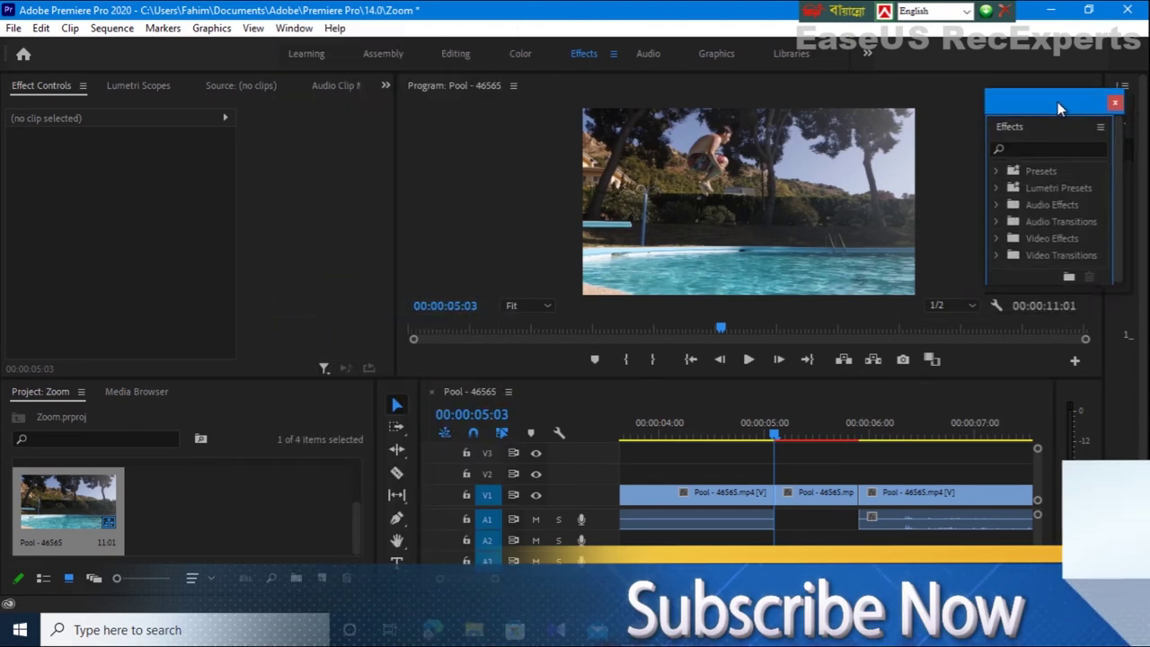
- Expand Video Transitions > Dissolve in the Effects list and select Dip to White
left_click(1043, 151)
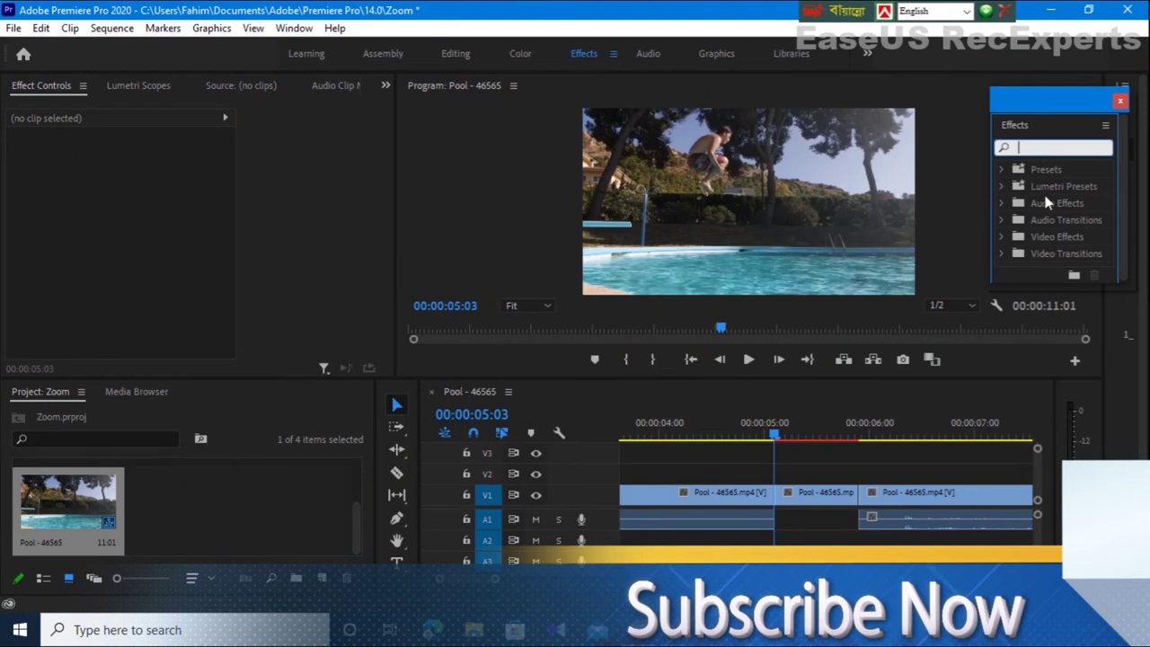
left_click(1001, 253)
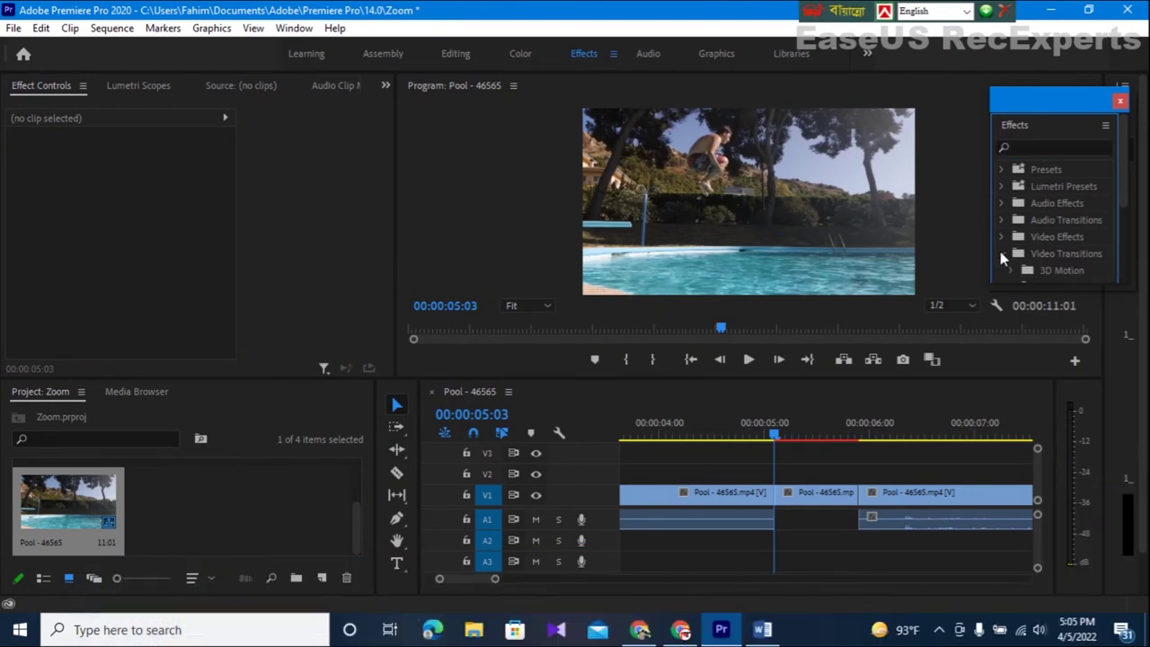
scroll(1029, 231, "down", 1)
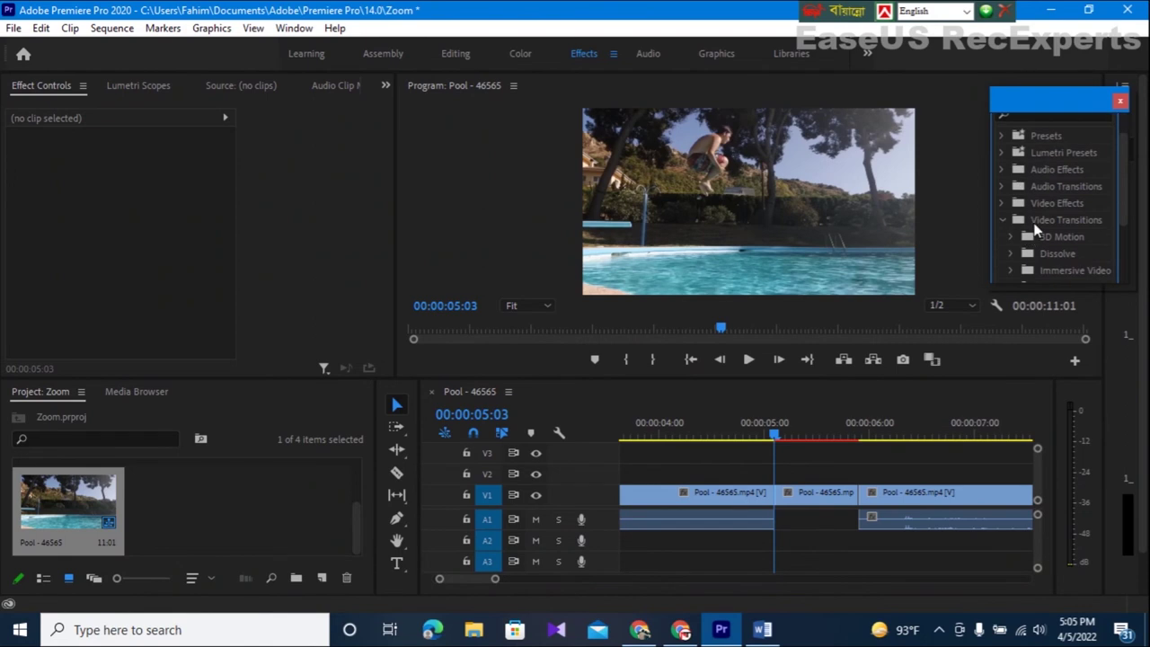
scroll(1037, 228, "down", 1)
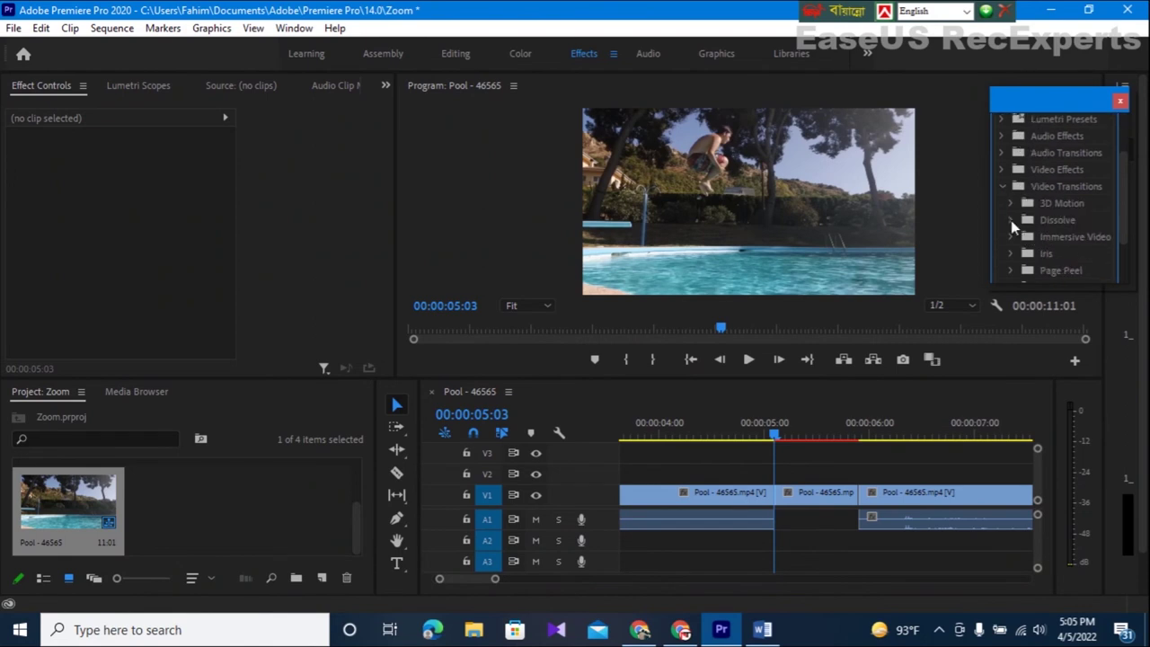
left_click(1011, 221)
scroll(1040, 235, "down", 1)
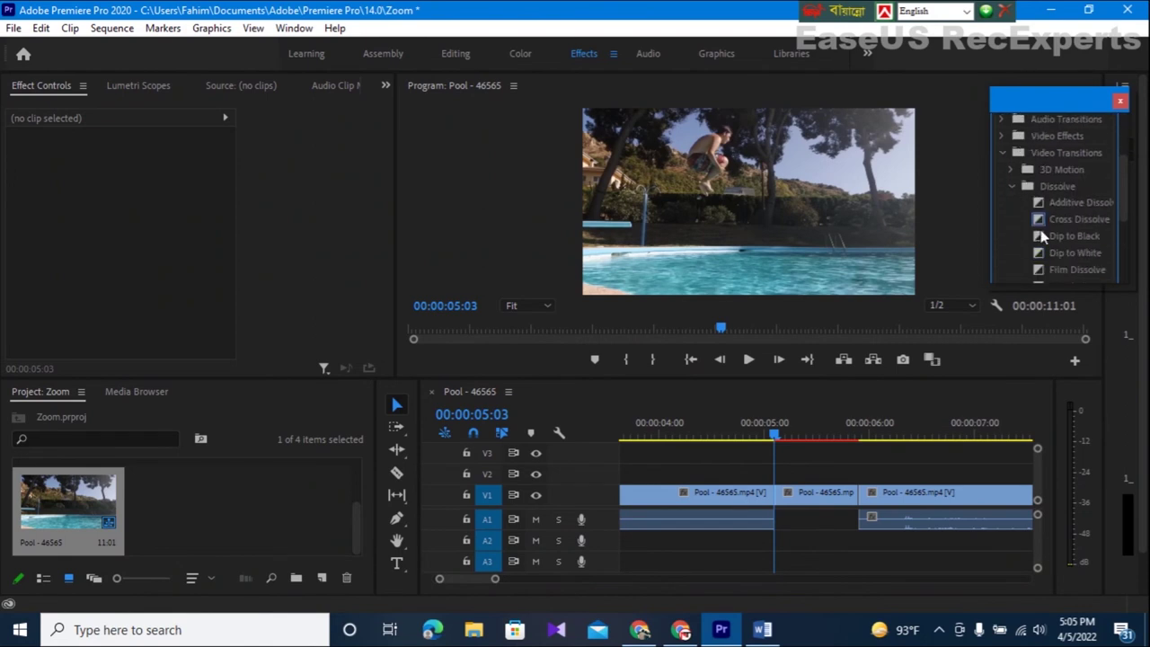
scroll(1063, 243, "down", 1)
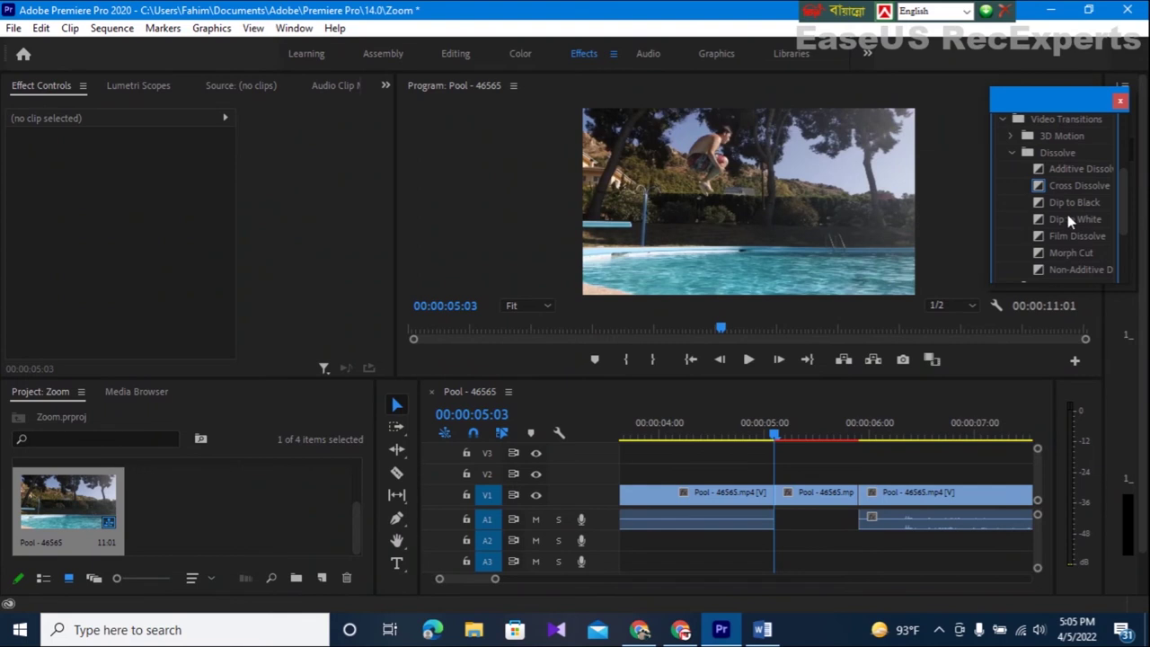
left_click(1069, 220)
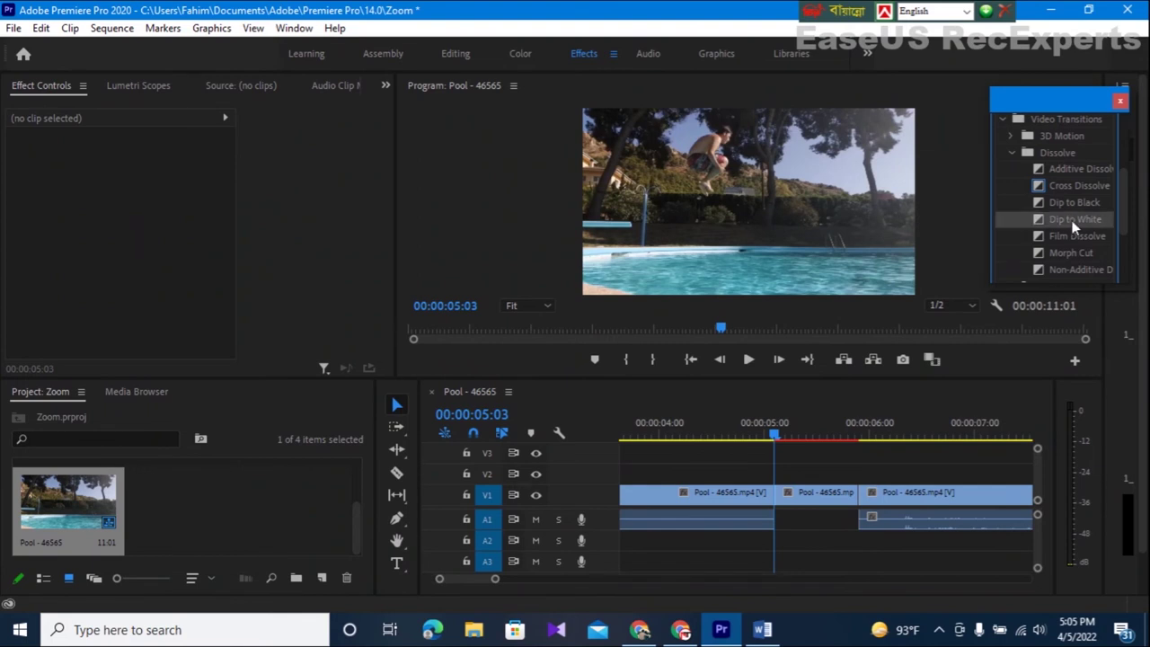
- Apply Dip to White to the V1 cuts at 00:00:05:03 and near 00:00:06:00
left_click_drag(1070, 220, 921, 309)
left_click_drag(809, 434, 780, 503)
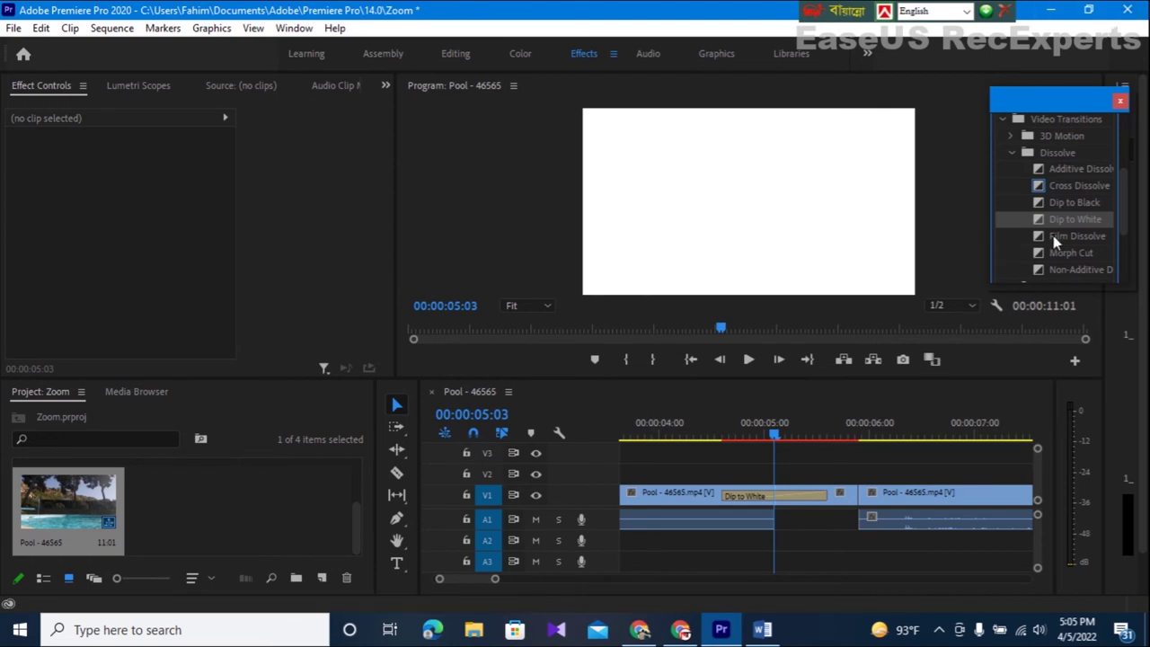
left_click_drag(1064, 219, 857, 500)
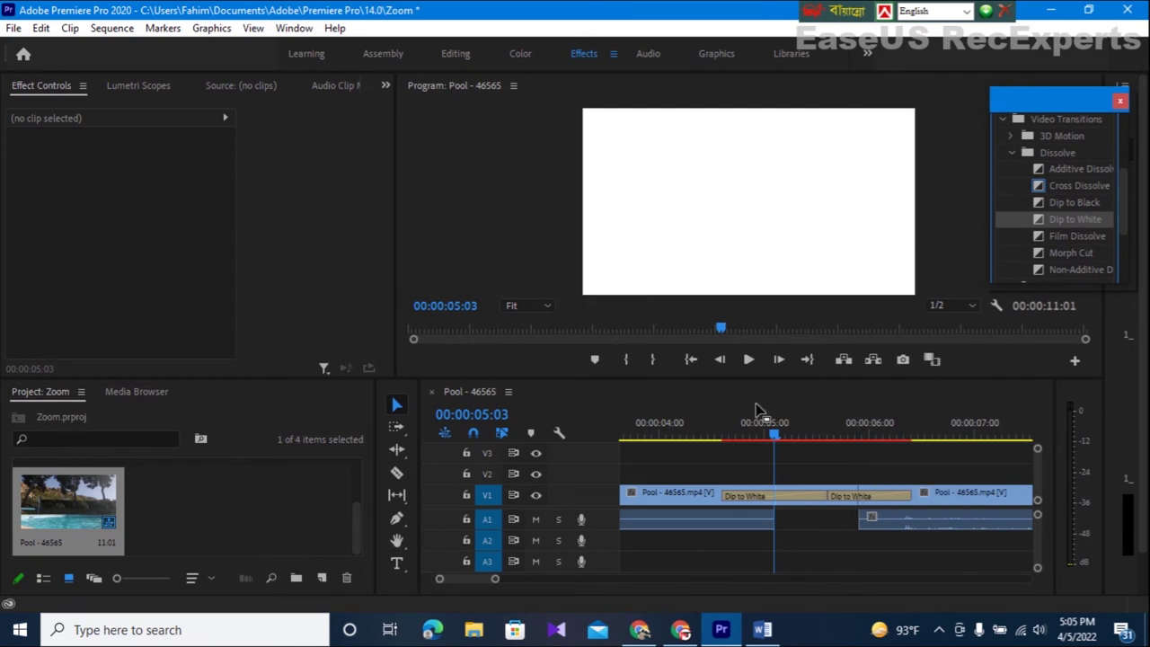
left_click(772, 443)
key("Left")
key("Left")
key("Left")
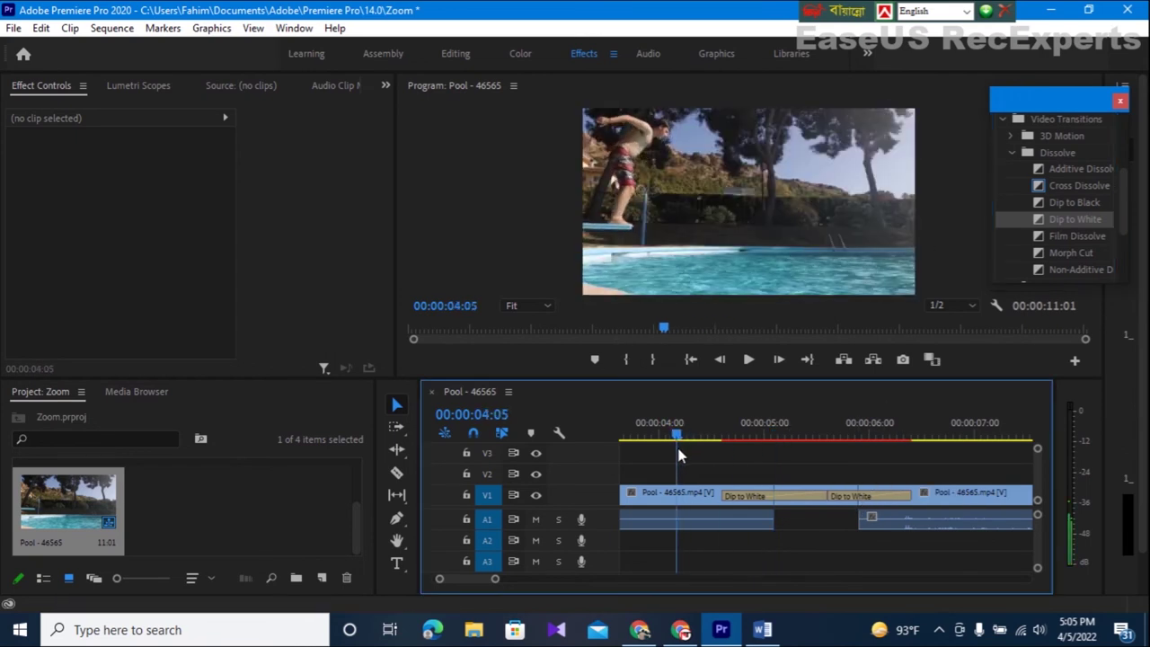
- Preview the transitions, then select the first Dip to White to show its 00:00:01:00 duration
left_click(748, 360)
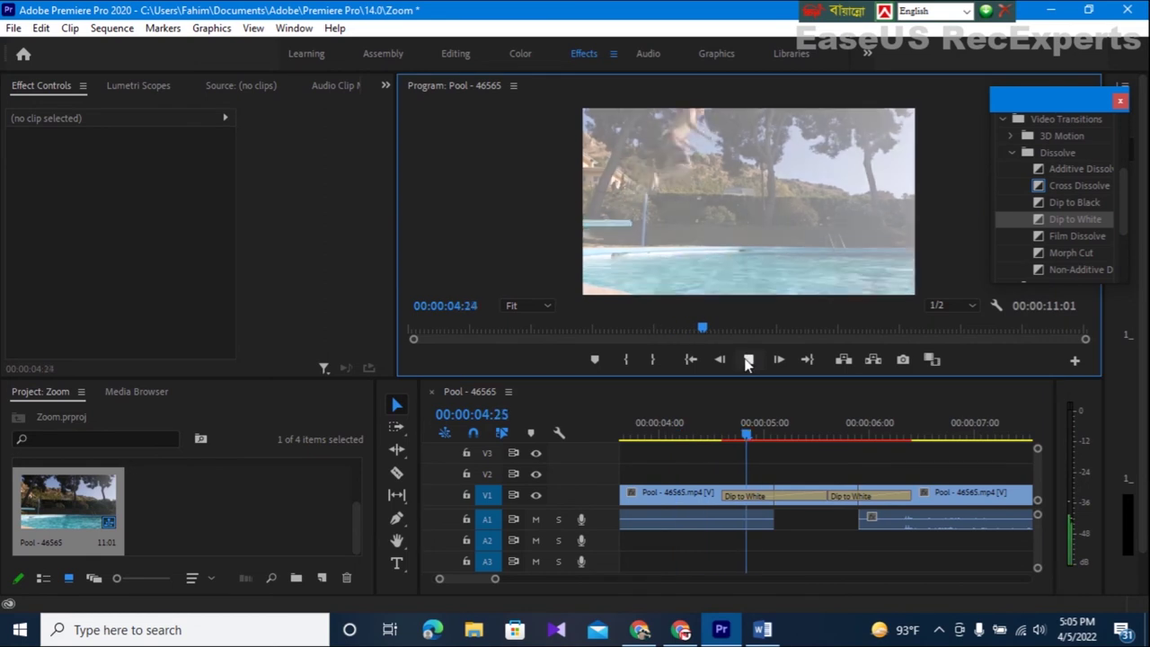
left_click(746, 359)
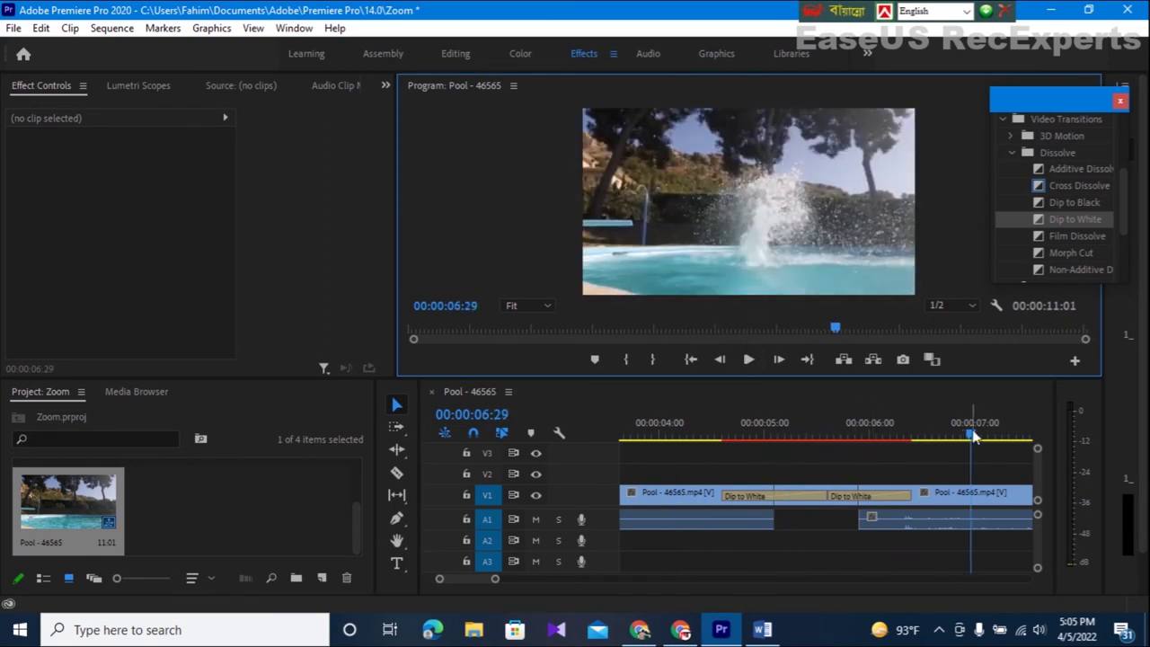
left_click_drag(750, 435, 715, 435)
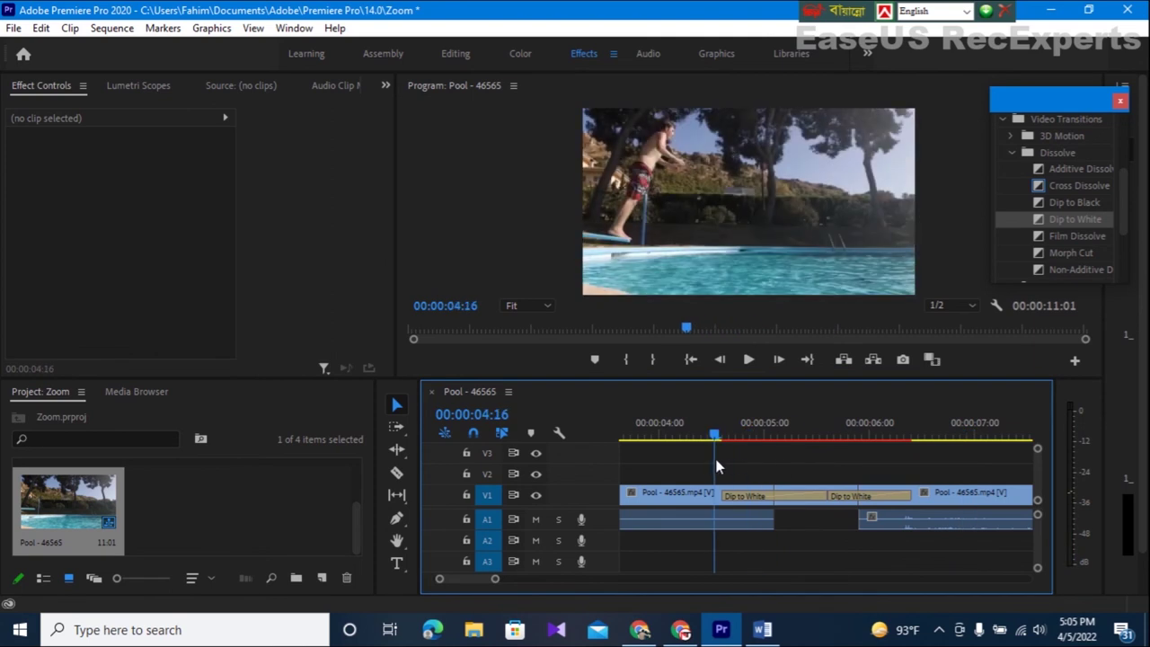
left_click(765, 499)
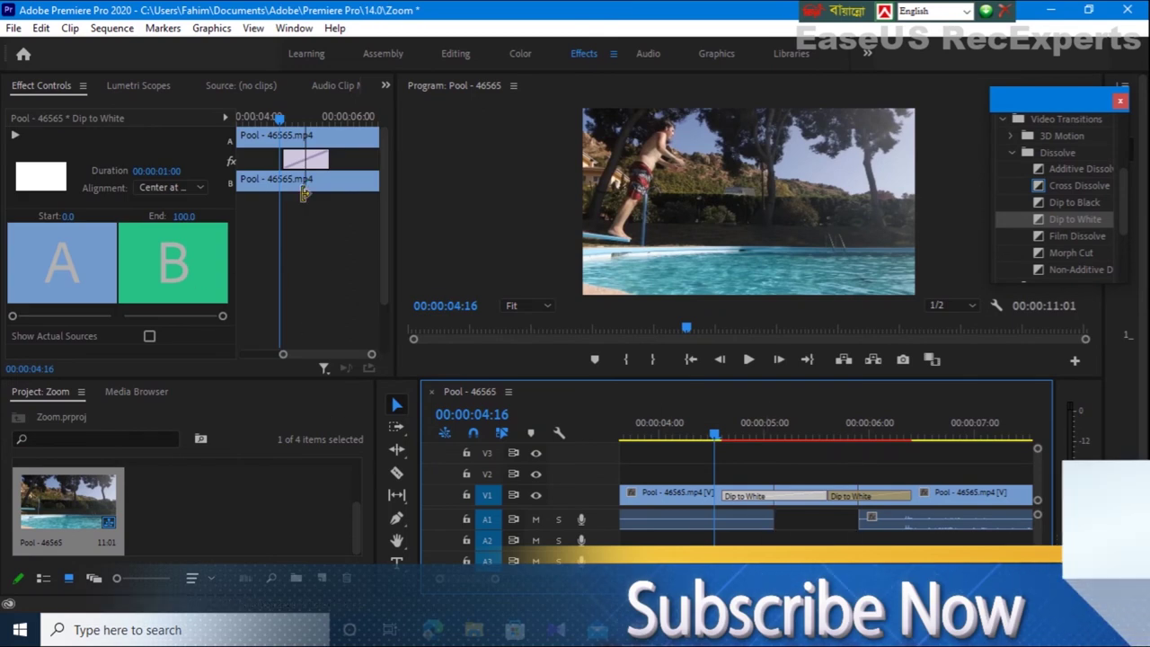
- Try ending the first transition at the cut, preview it, then set Center at Cut alignment
left_click_drag(330, 165, 308, 167)
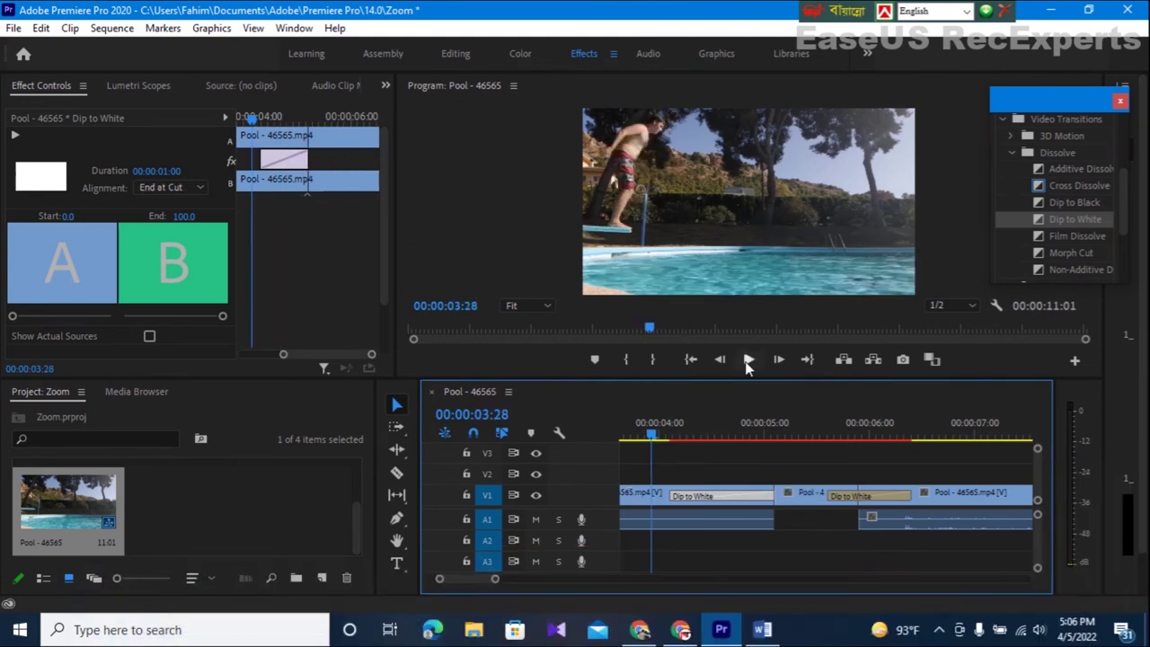
left_click(747, 360)
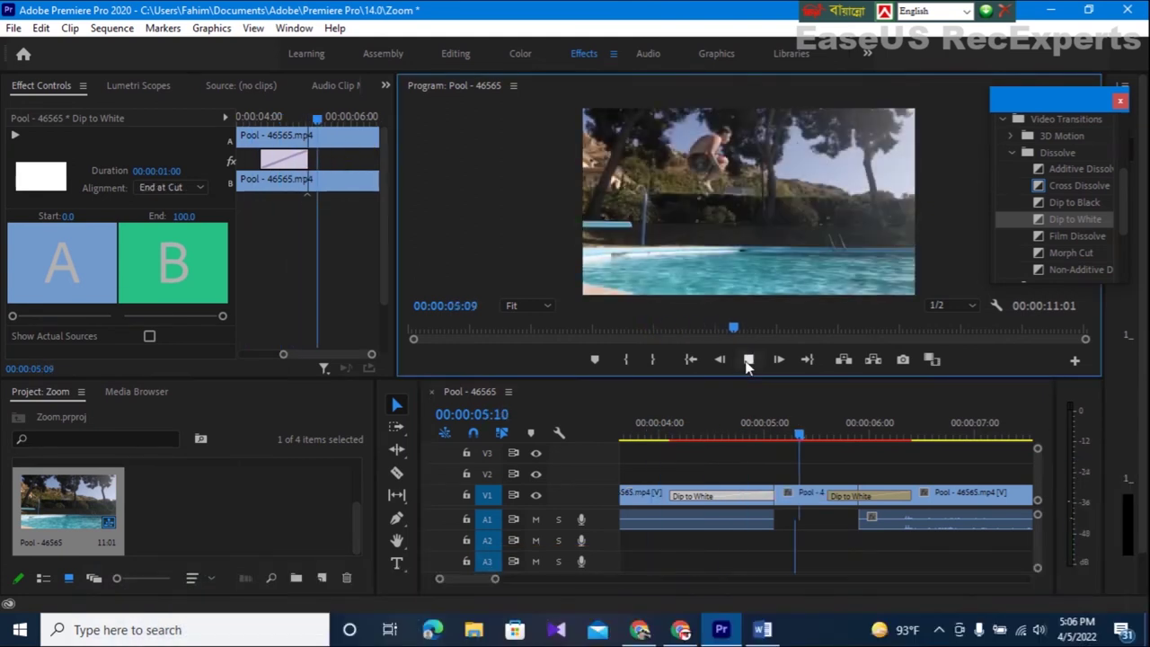
left_click_drag(833, 435, 736, 437)
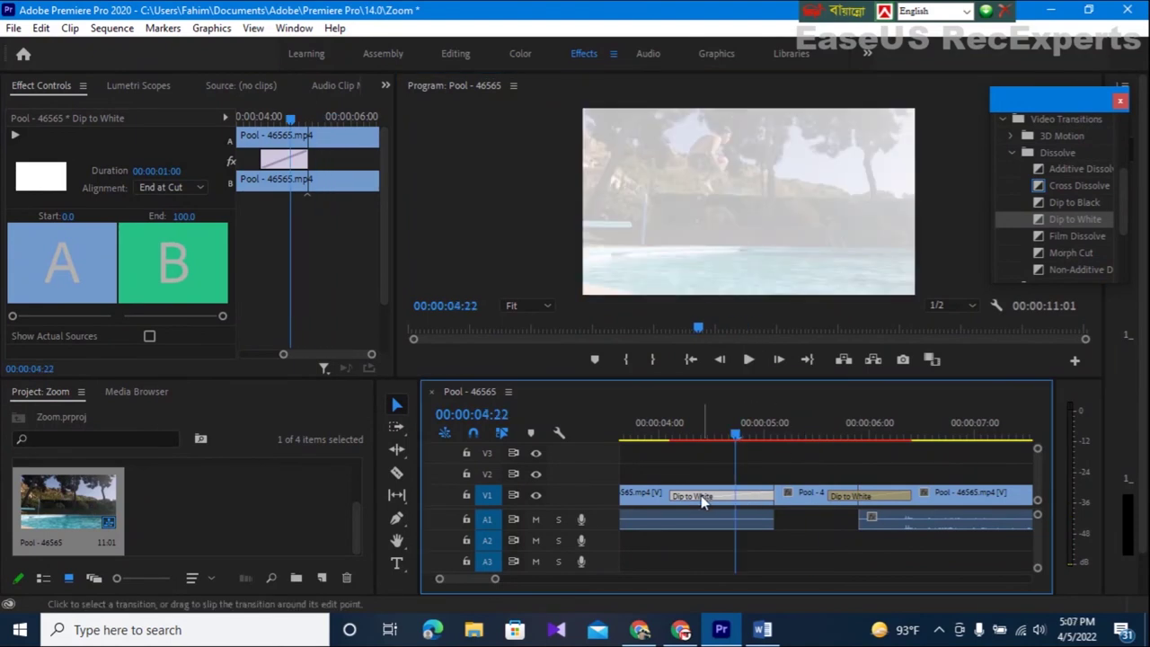
left_click(198, 188)
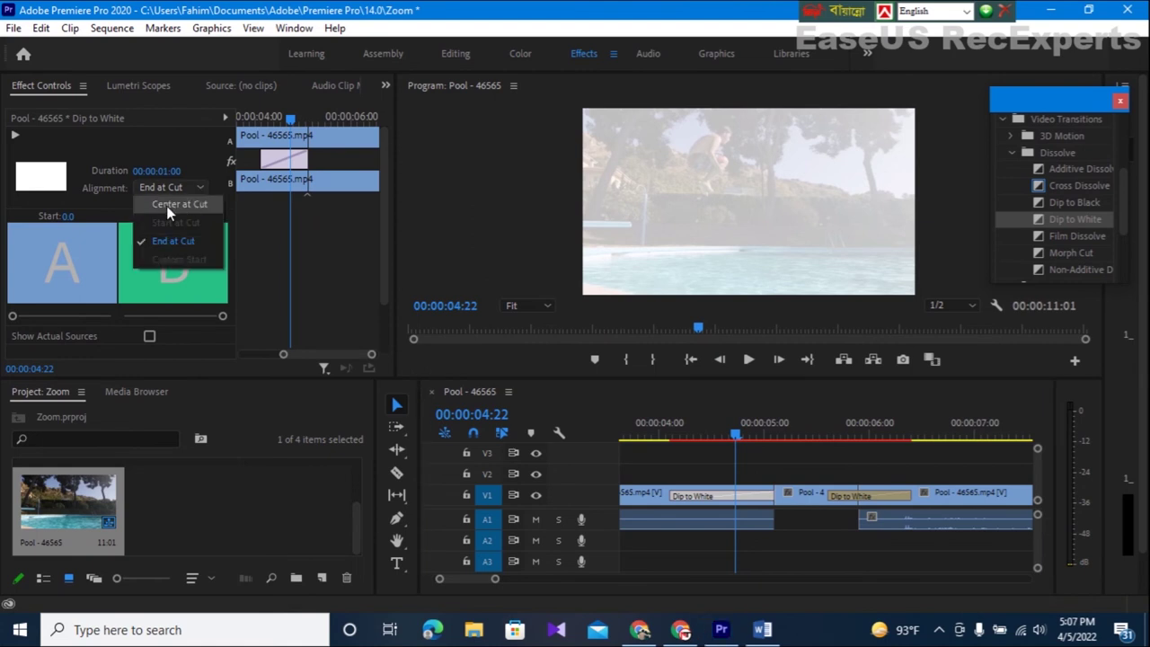
left_click(166, 205)
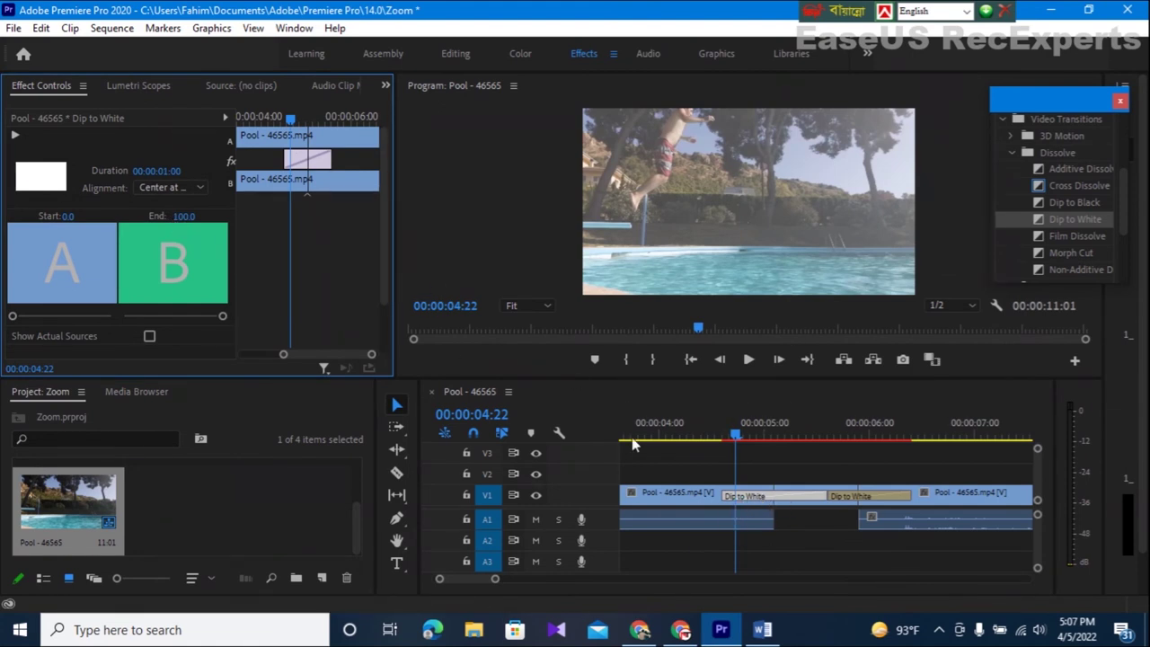
- Trim the first Dip to White to 00:00:00:08 and keep it centred on the cut
left_click(741, 503)
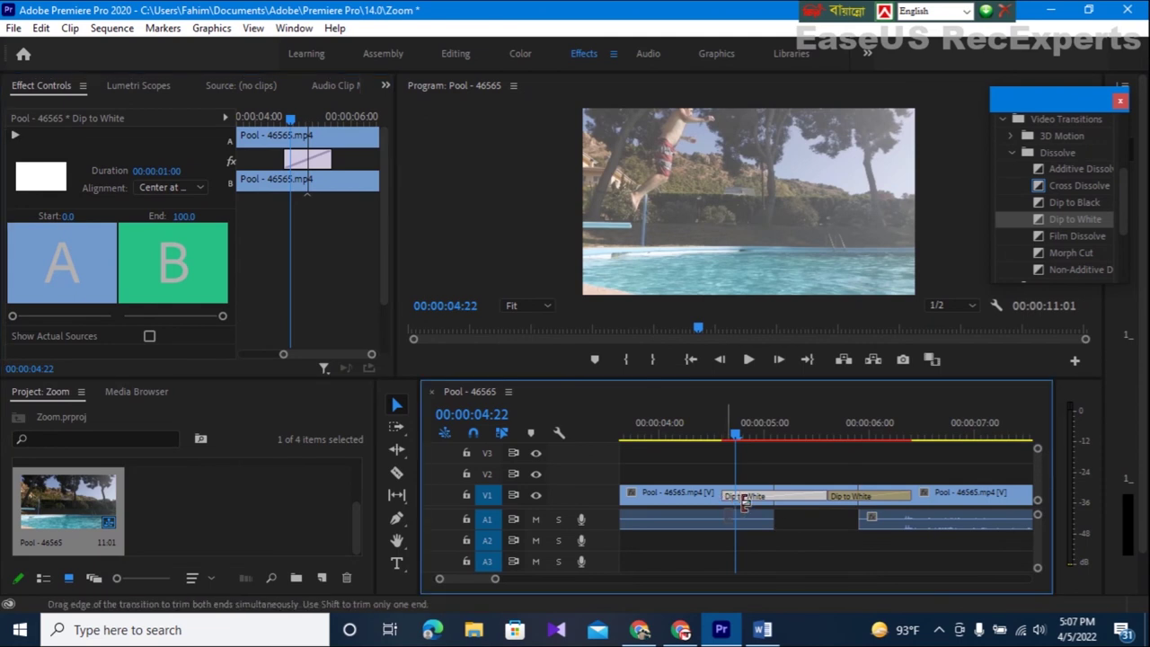
left_click_drag(740, 503, 759, 502)
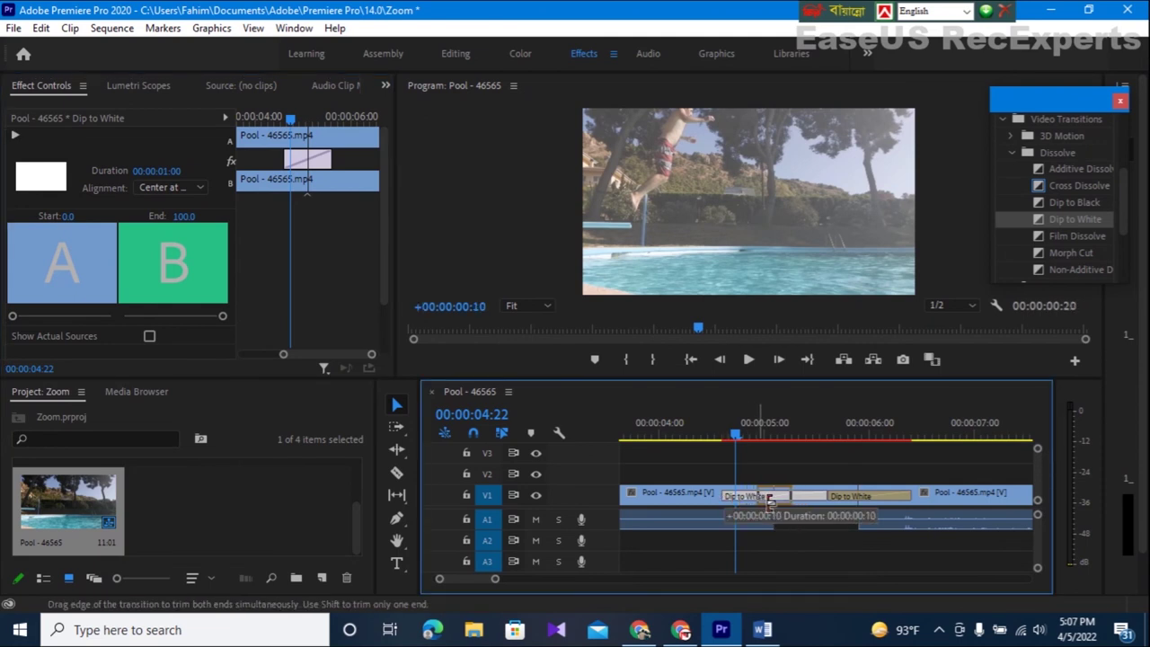
left_click_drag(770, 501, 860, 506)
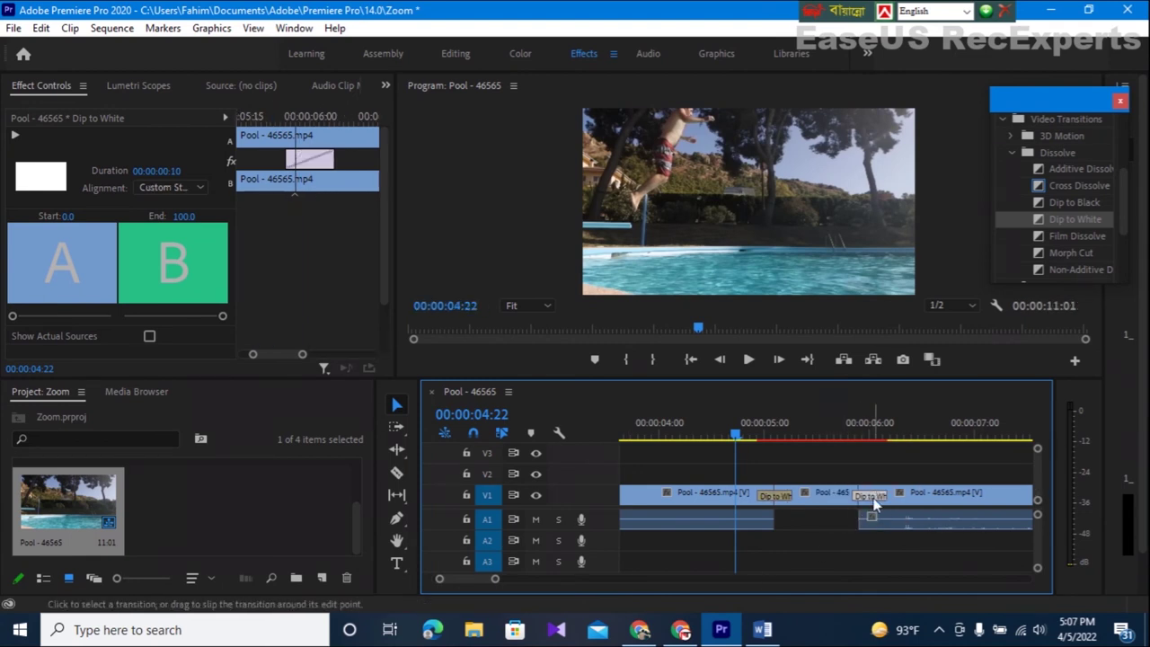
left_click(200, 186)
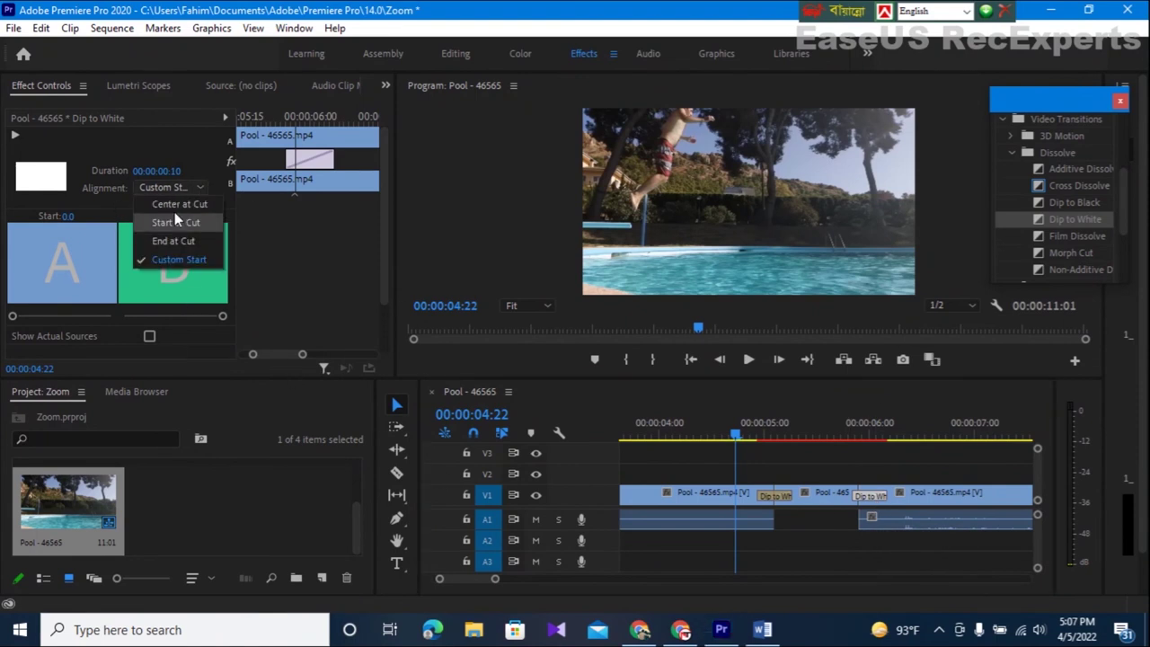
left_click(176, 206)
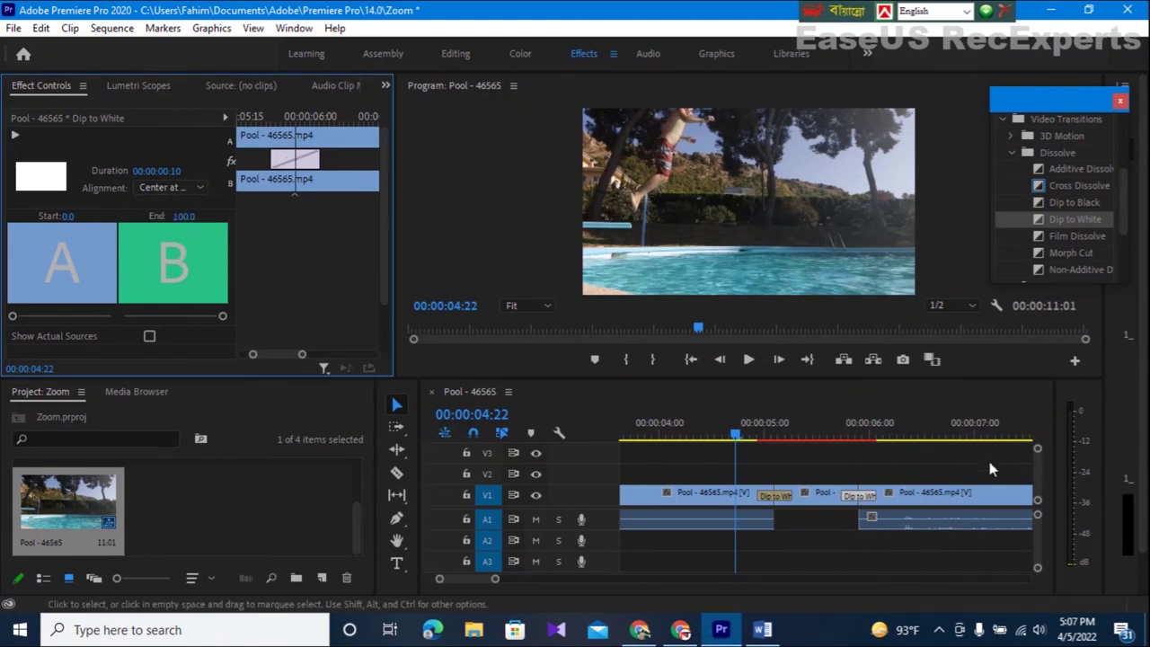
left_click_drag(853, 503, 858, 500)
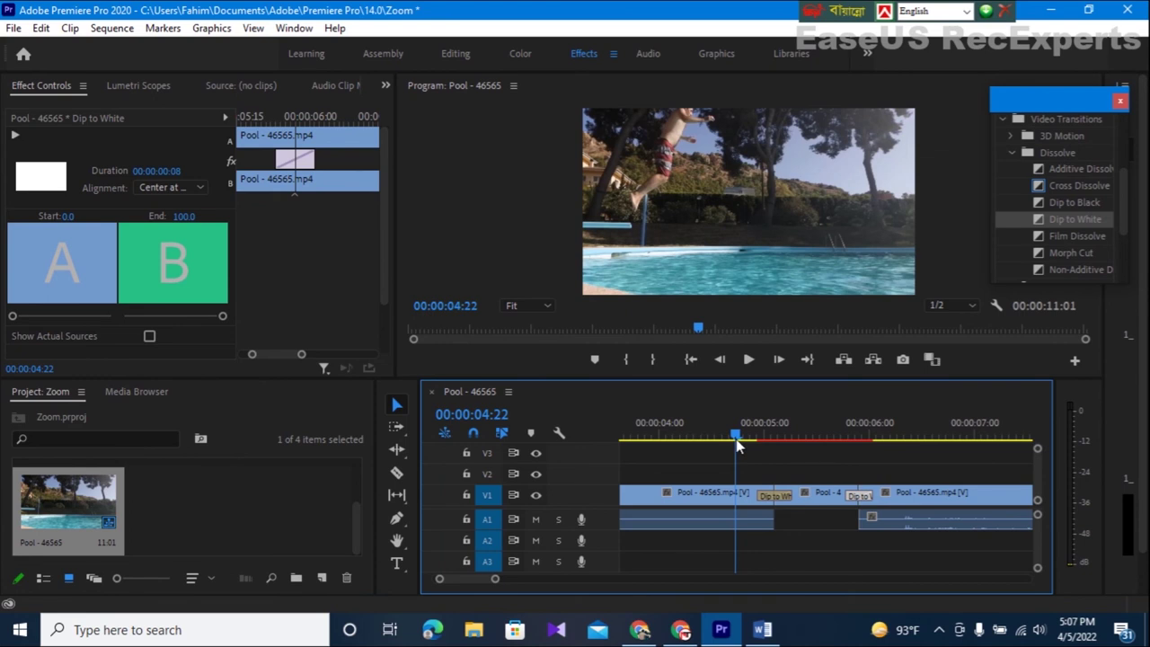
left_click(749, 360)
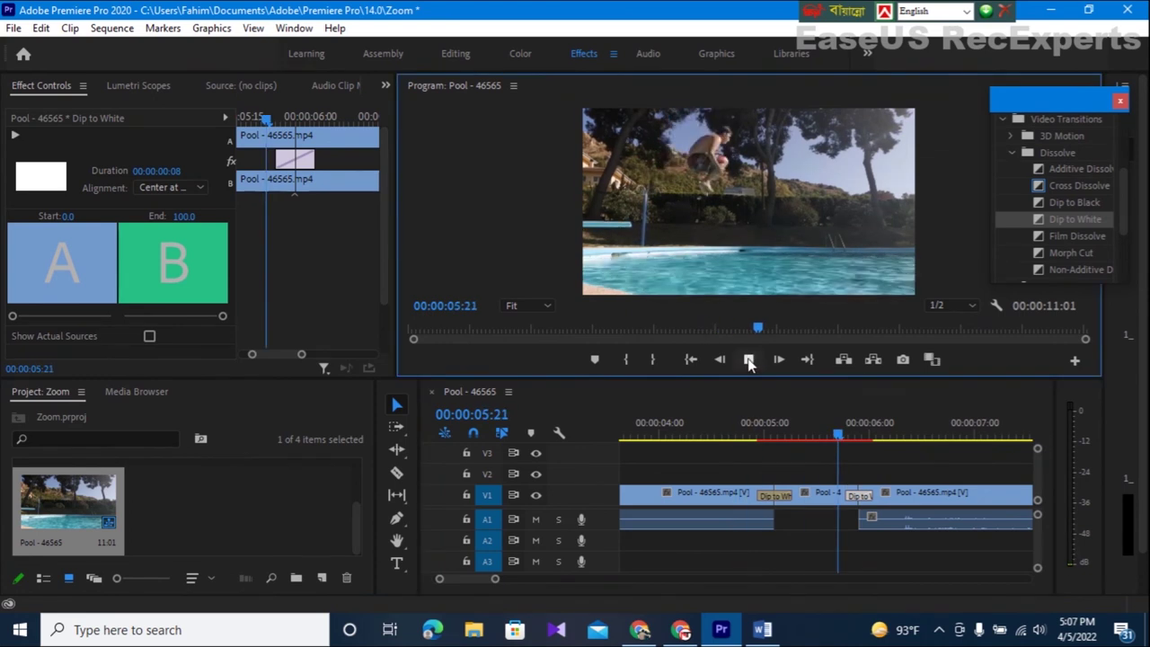
key("space")
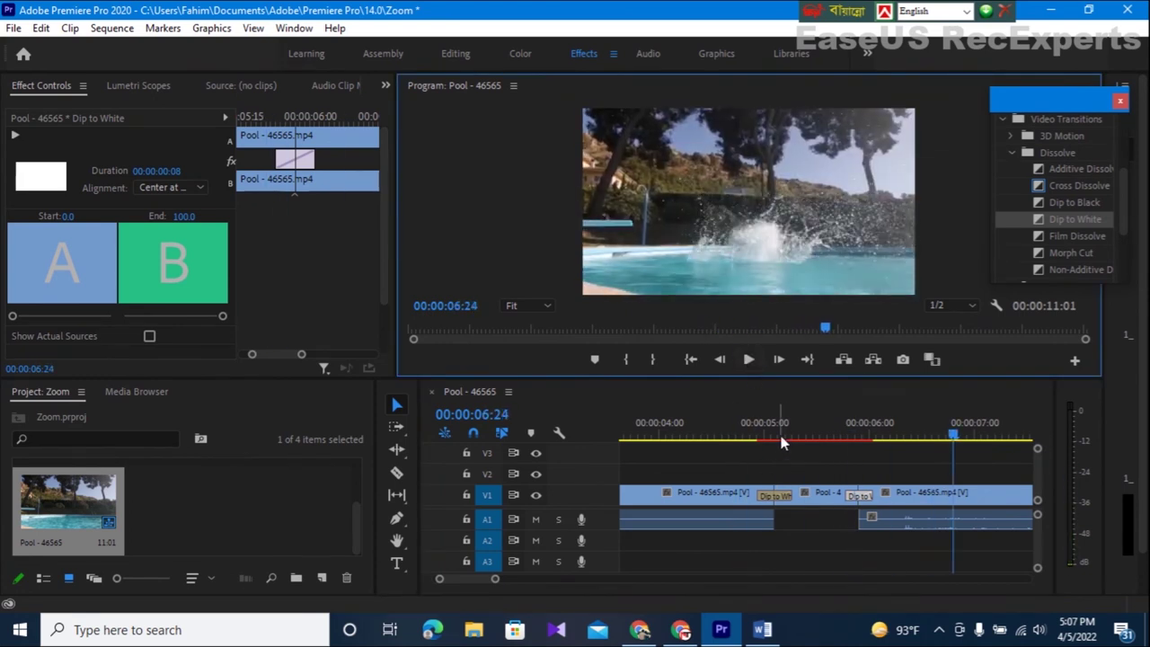
left_click_drag(760, 424, 747, 424)
left_click(750, 360)
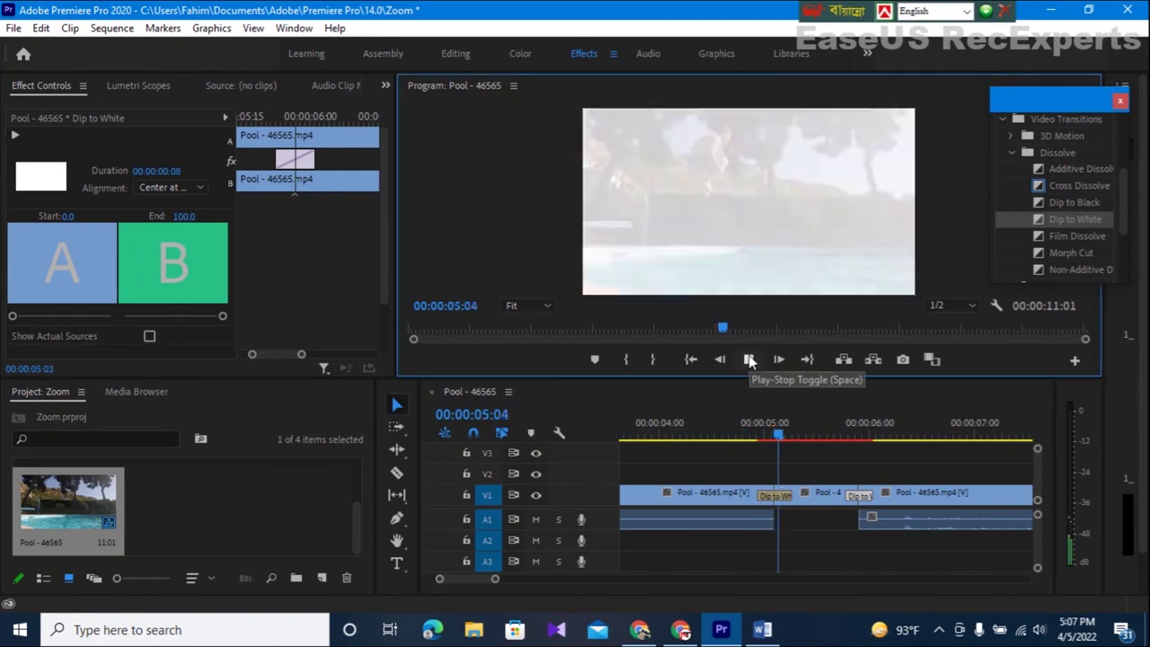
left_click(750, 360)
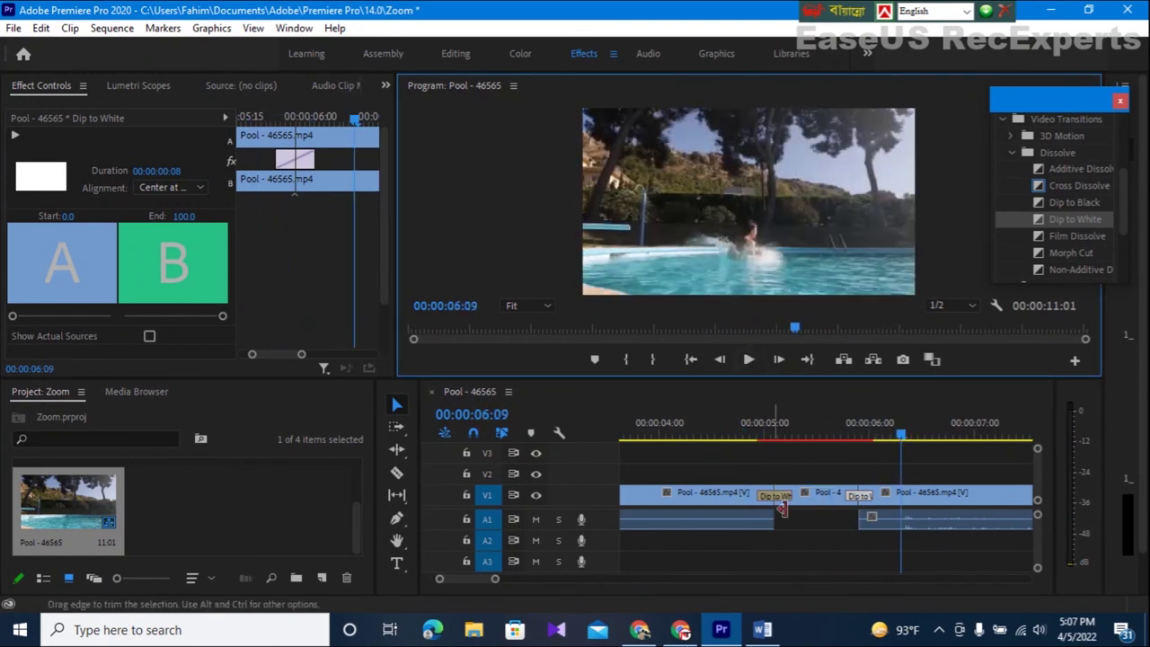
left_click_drag(886, 440, 754, 440)
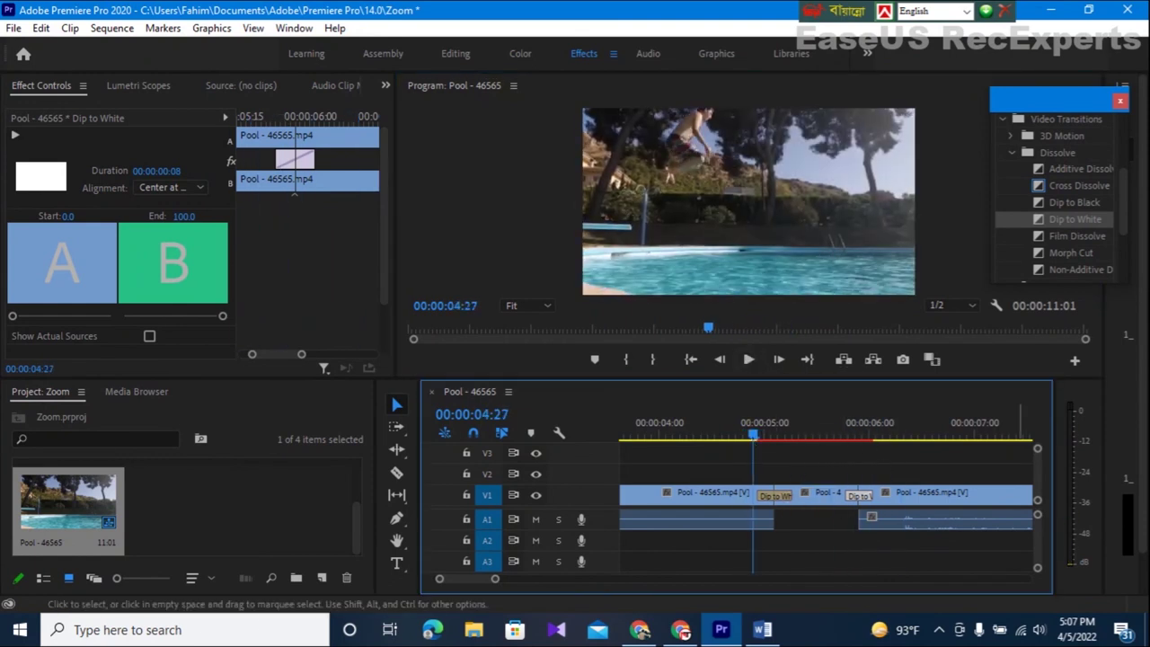
left_click(246, 512)
- Place the camera-13695 sound on A2 at the white flash near 00:00:05:03
scroll(250, 511, "up", 2)
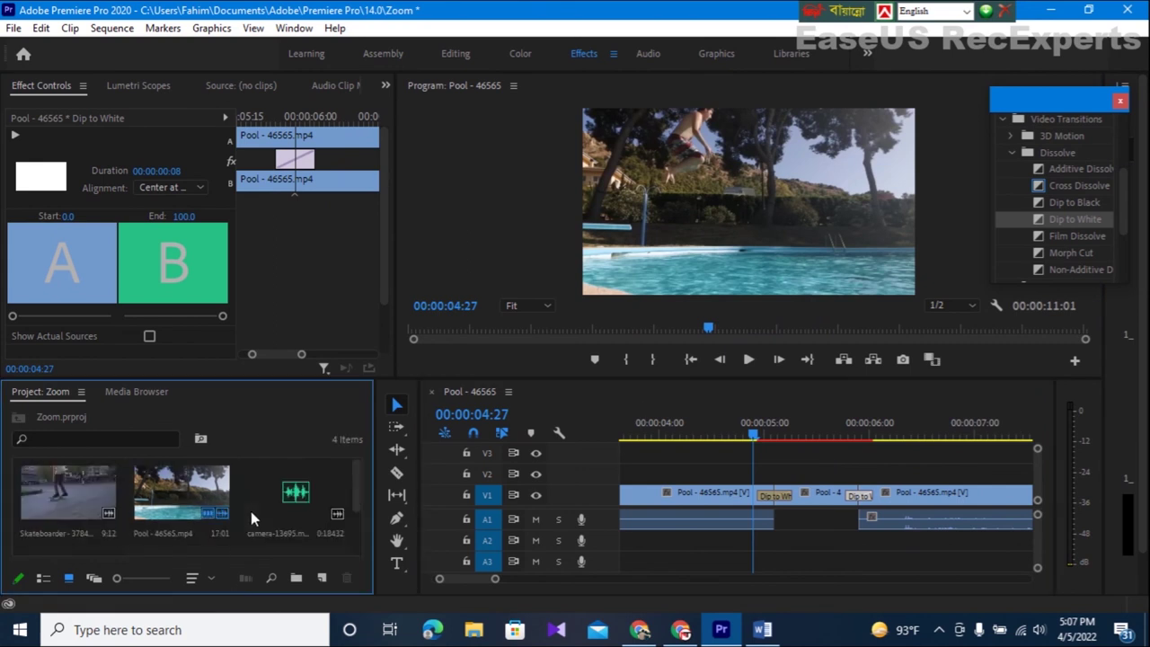
left_click(277, 511)
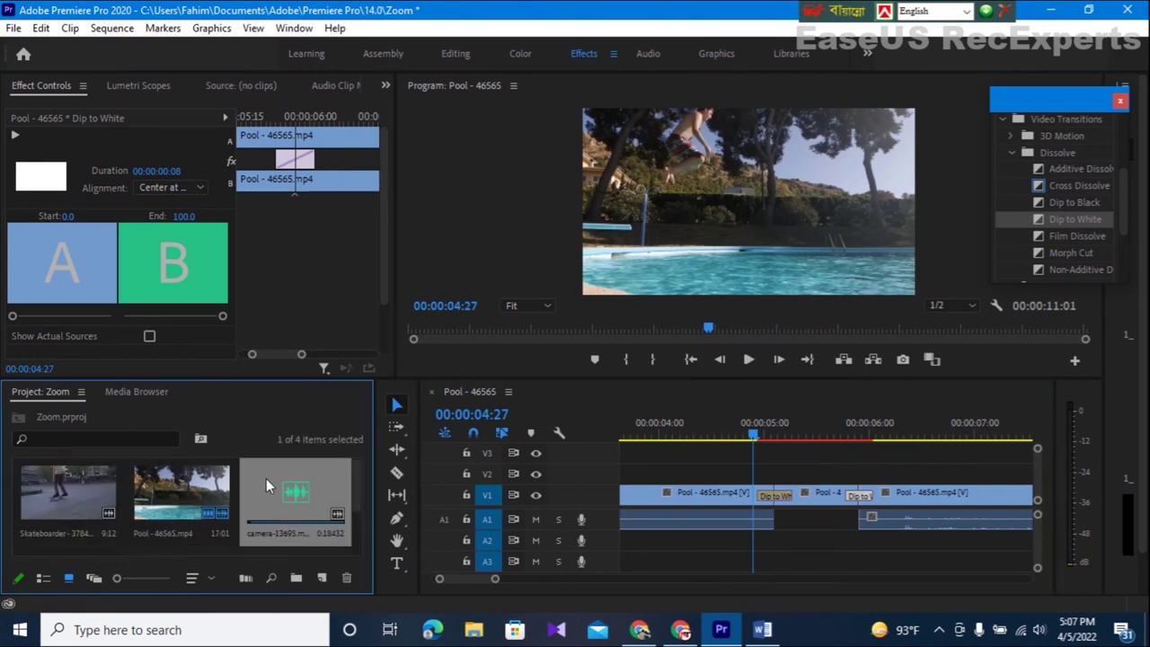
left_click_drag(265, 473, 687, 561)
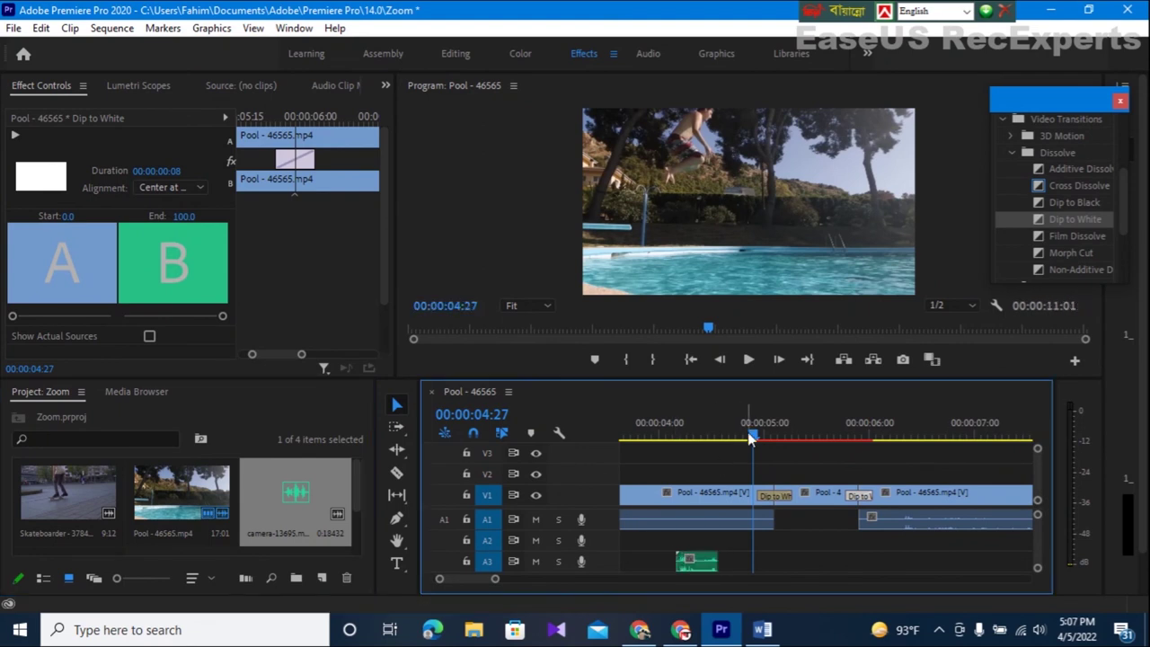
left_click(762, 437)
left_click_drag(762, 437, 772, 437)
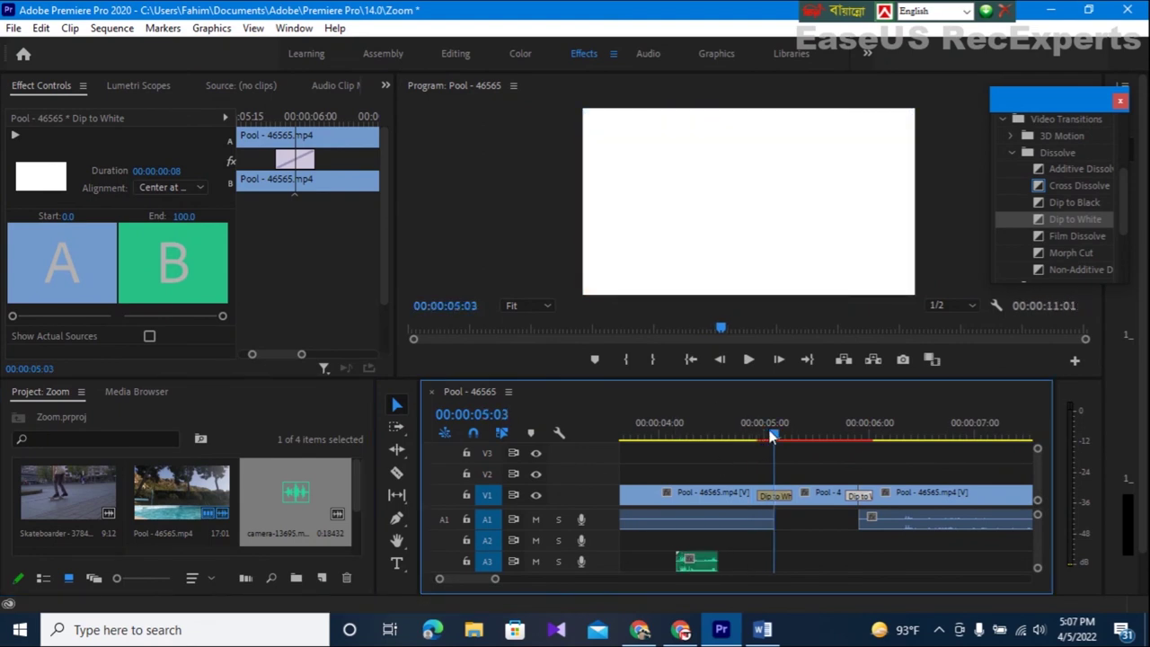
left_click_drag(698, 564, 817, 536)
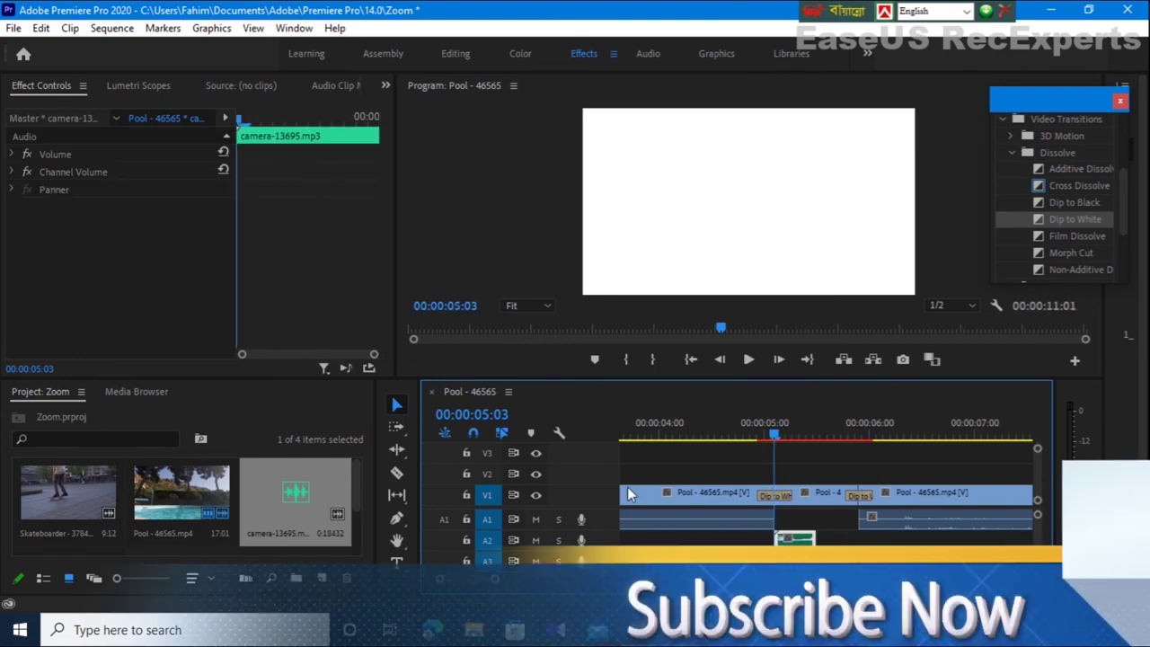
- Play the pool section from about 00:00:04:25 through the transition to check the sound
left_click_drag(774, 440, 725, 436)
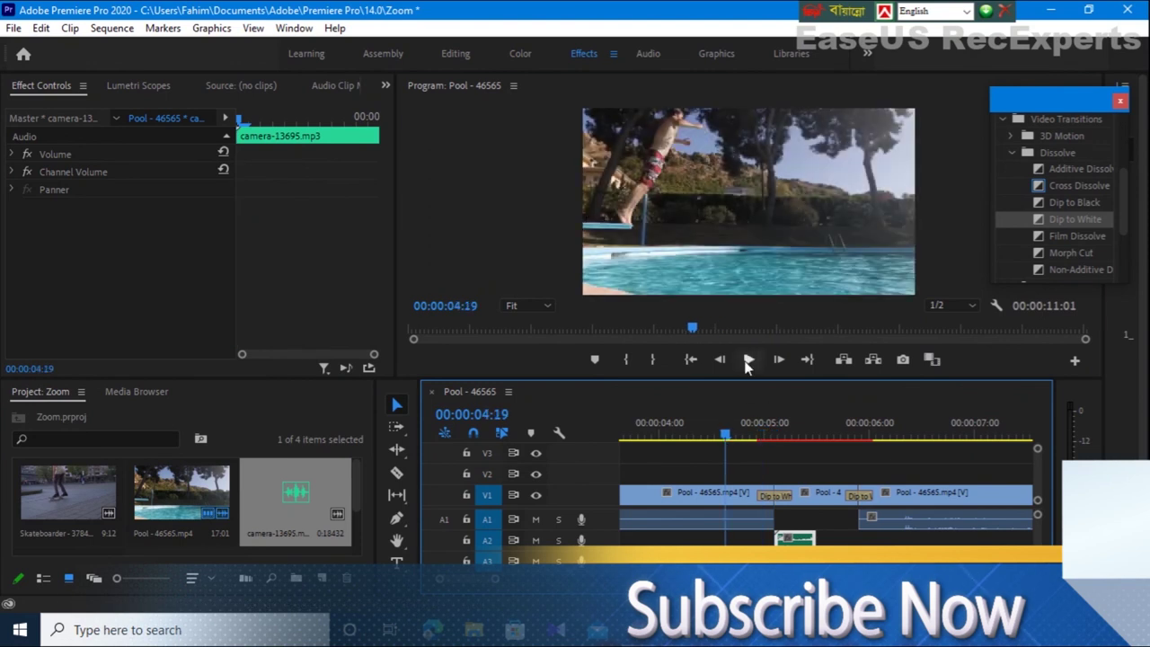
left_click(747, 360)
left_click(747, 359)
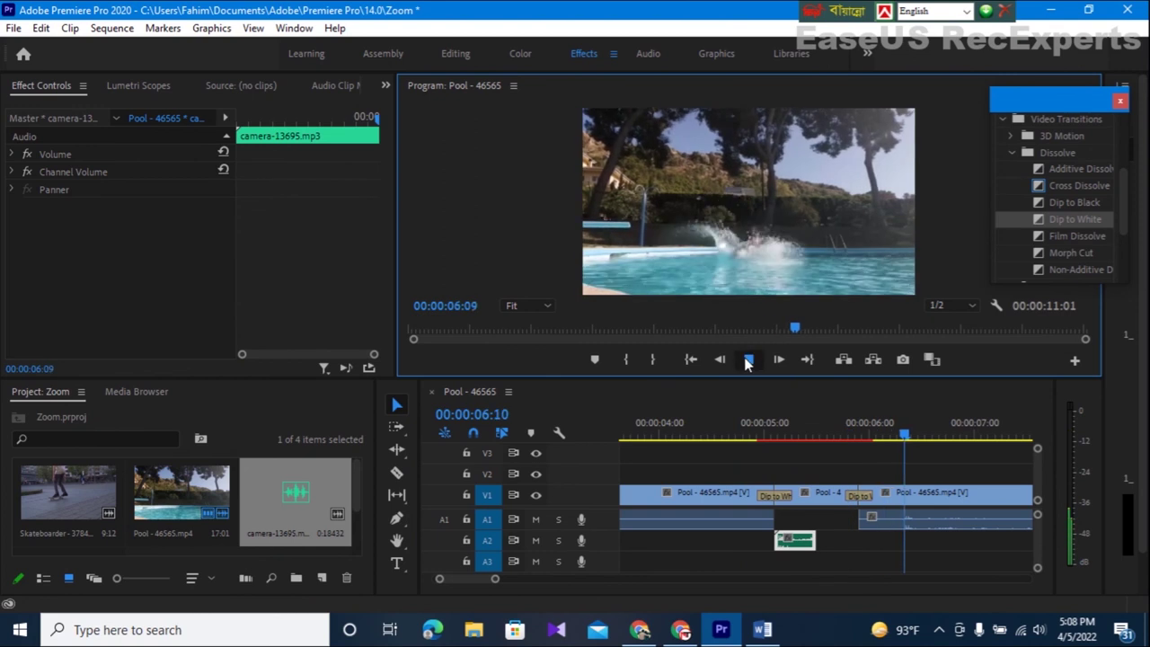
left_click(745, 437)
left_click(747, 360)
left_click(747, 360)
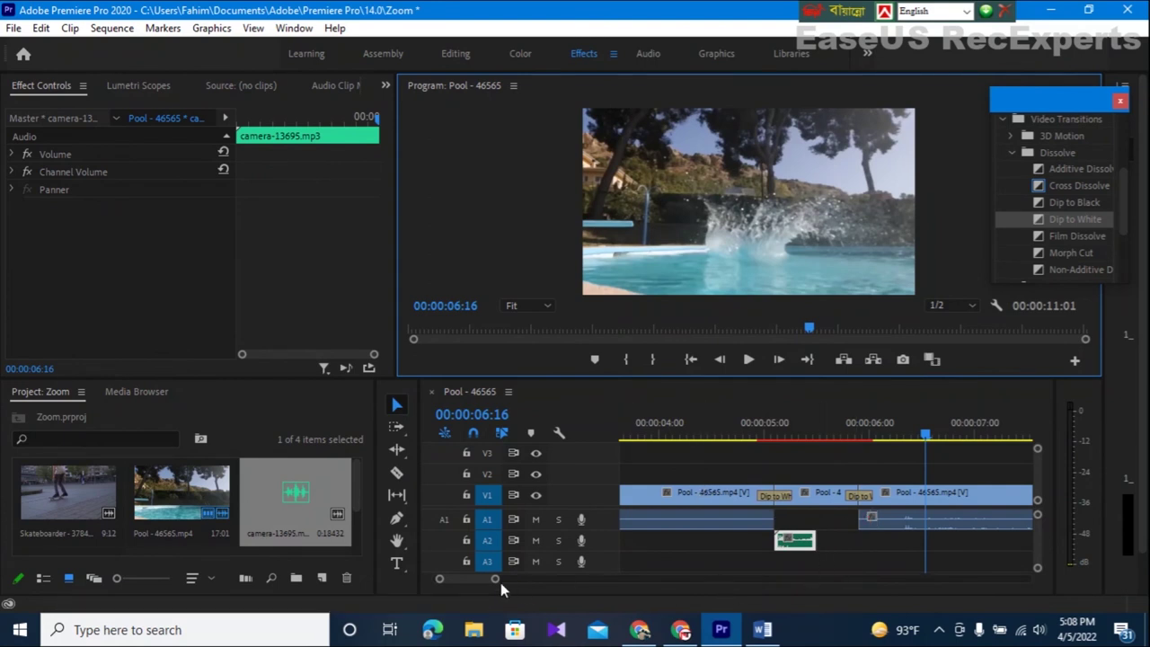
- Drop the Skateboarder clip onto V1/A1 near 00:00:16 and set the playhead to 00:00:17:20
left_click_drag(496, 579, 597, 584)
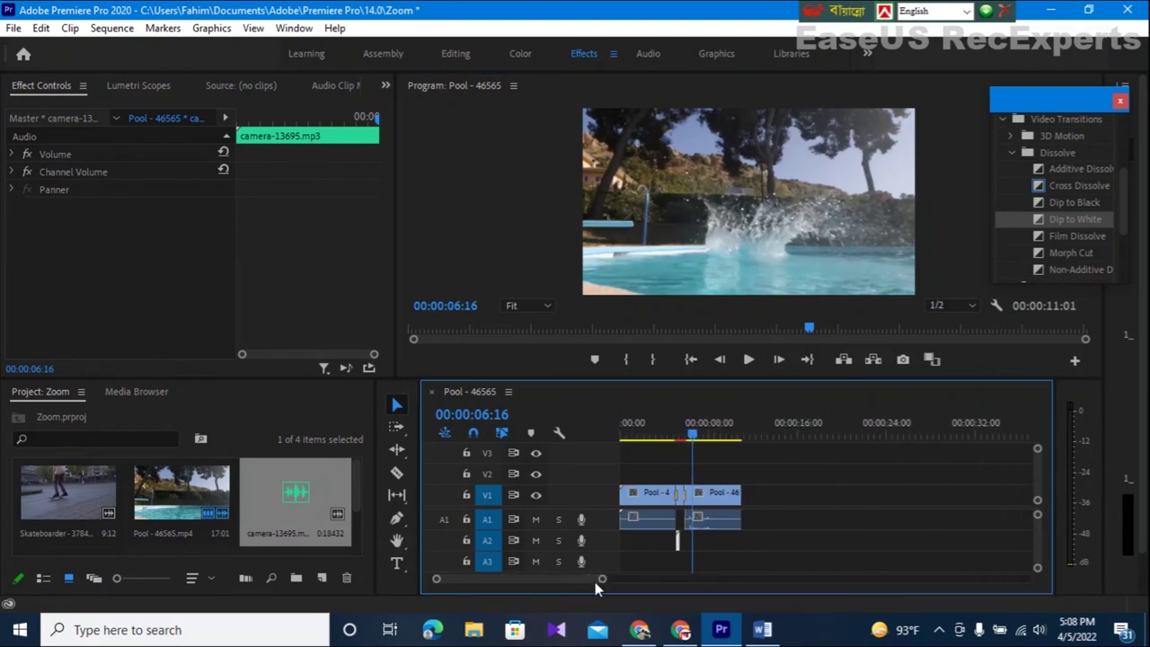
left_click_drag(78, 491, 780, 523)
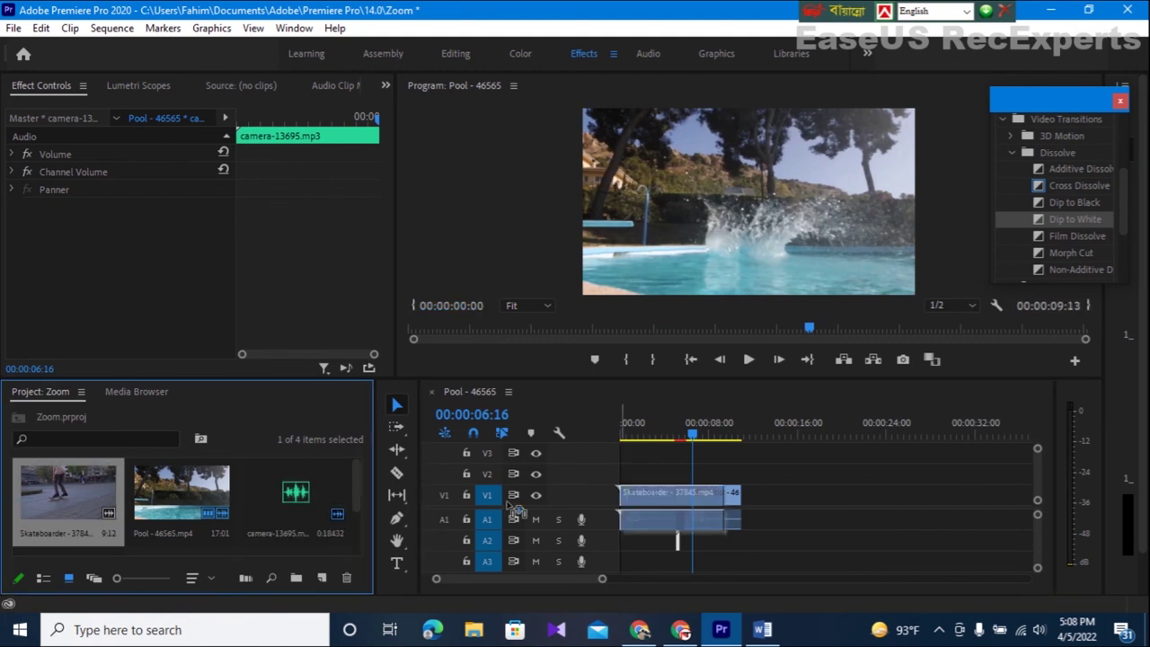
left_click(802, 431)
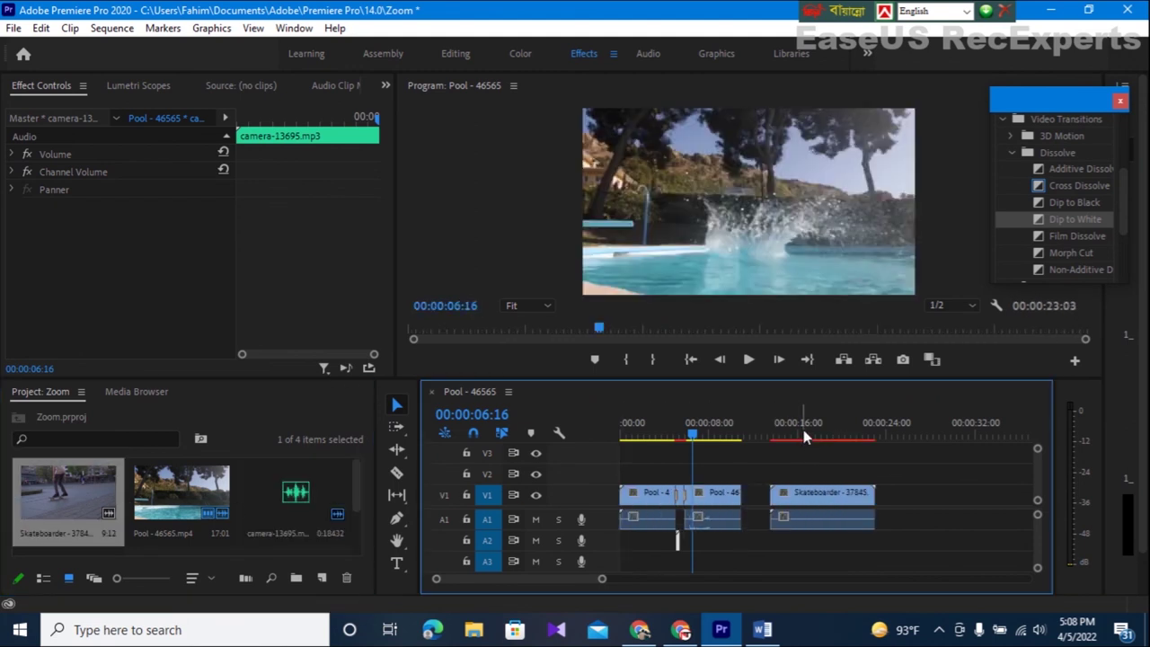
left_click_drag(800, 429, 817, 438)
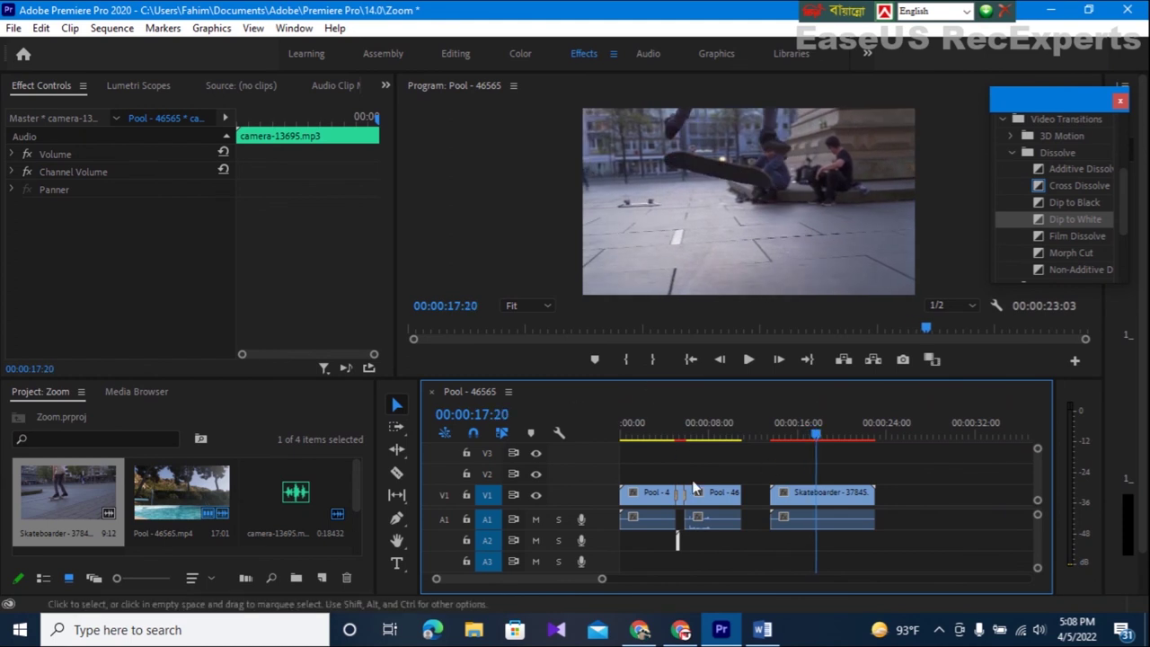
- Insert a frame hold segment in the Skateboarder clip at 00:00:17:20 and add camera sound on A2
right_click(801, 495)
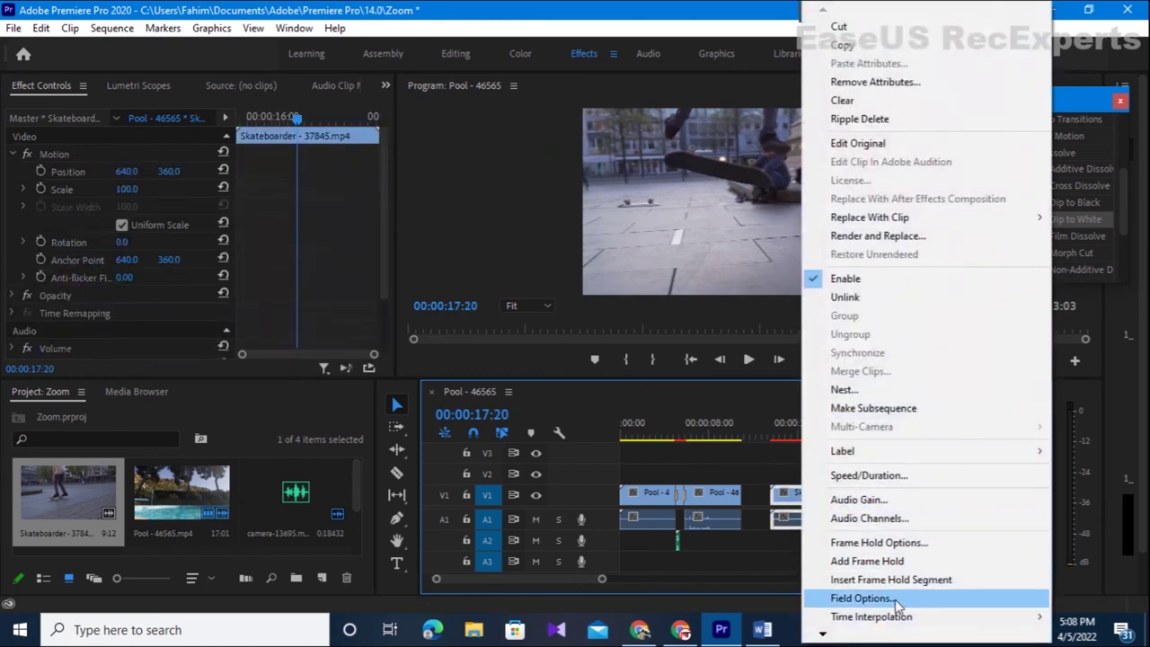
left_click(879, 582)
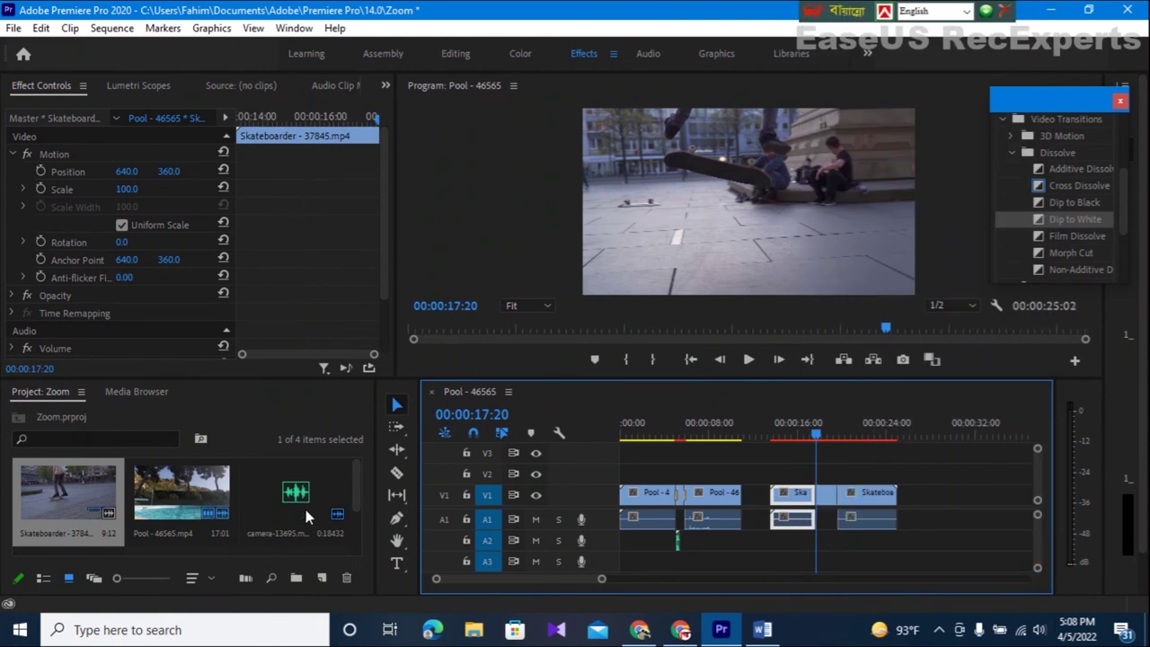
mouse_move(269, 484)
left_mouse_down()
mouse_move(822, 568)
mouse_move(813, 562)
left_mouse_up()
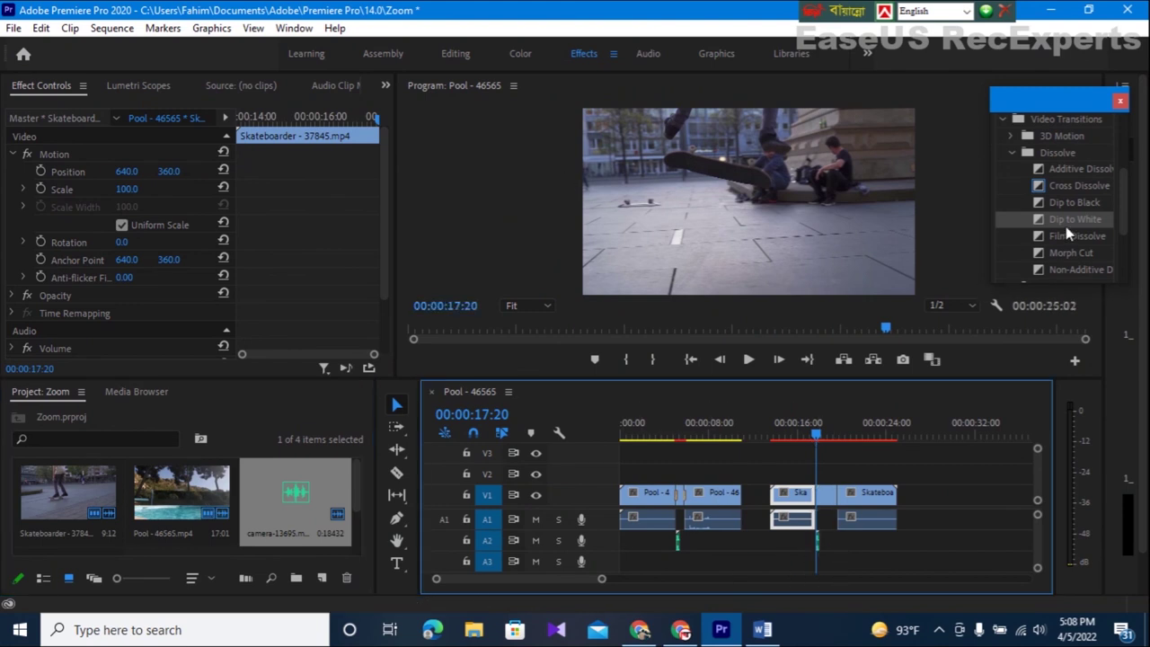
- Add Dip to White to both frame hold edges, then return the playhead to 00:00:15:25
mouse_move(1063, 222)
left_mouse_down()
mouse_move(839, 499)
mouse_move(816, 494)
left_mouse_up()
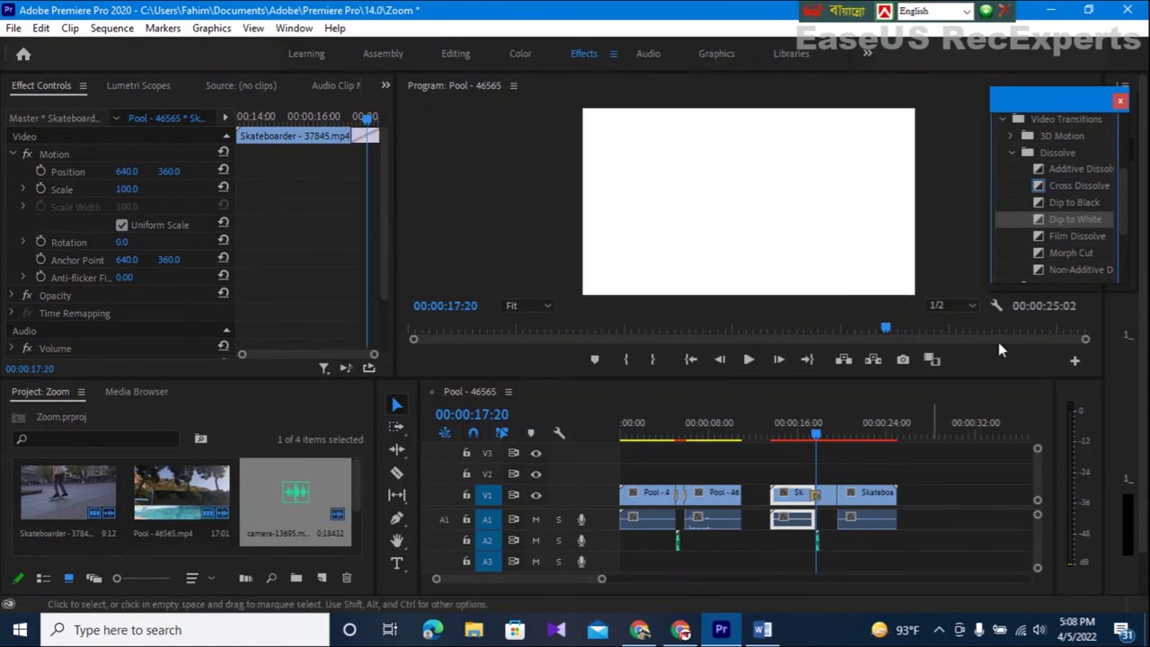
mouse_move(1002, 362)
left_mouse_down()
mouse_move(854, 525)
mouse_move(847, 514)
left_mouse_up()
left_click_drag(801, 436, 794, 436)
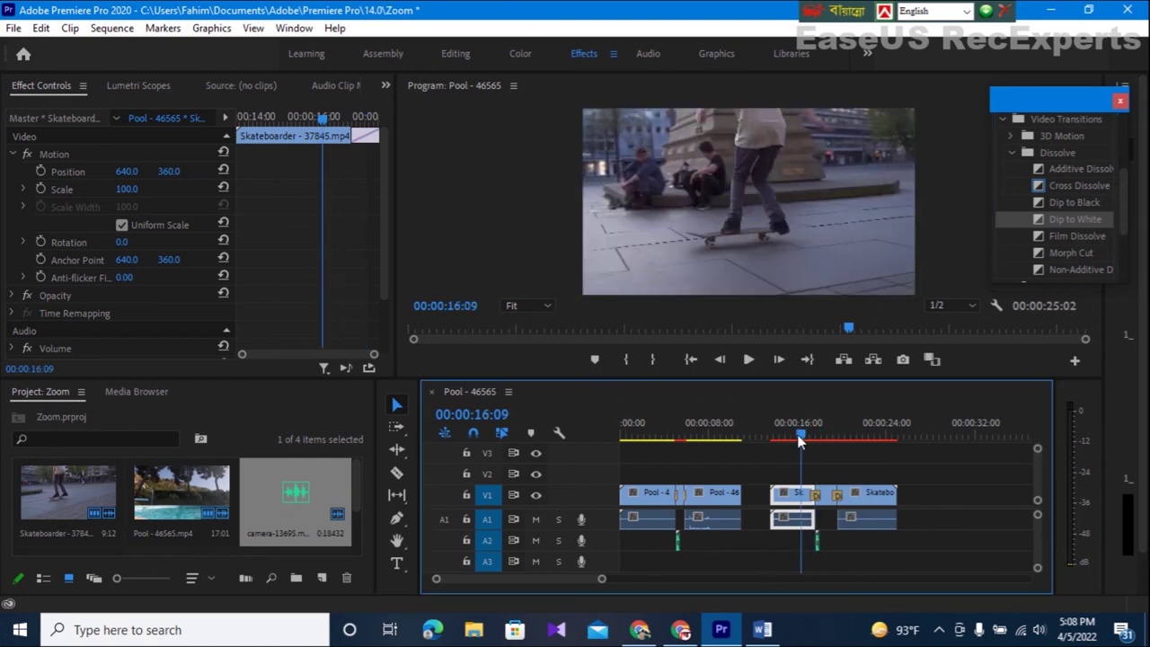
left_click(747, 360)
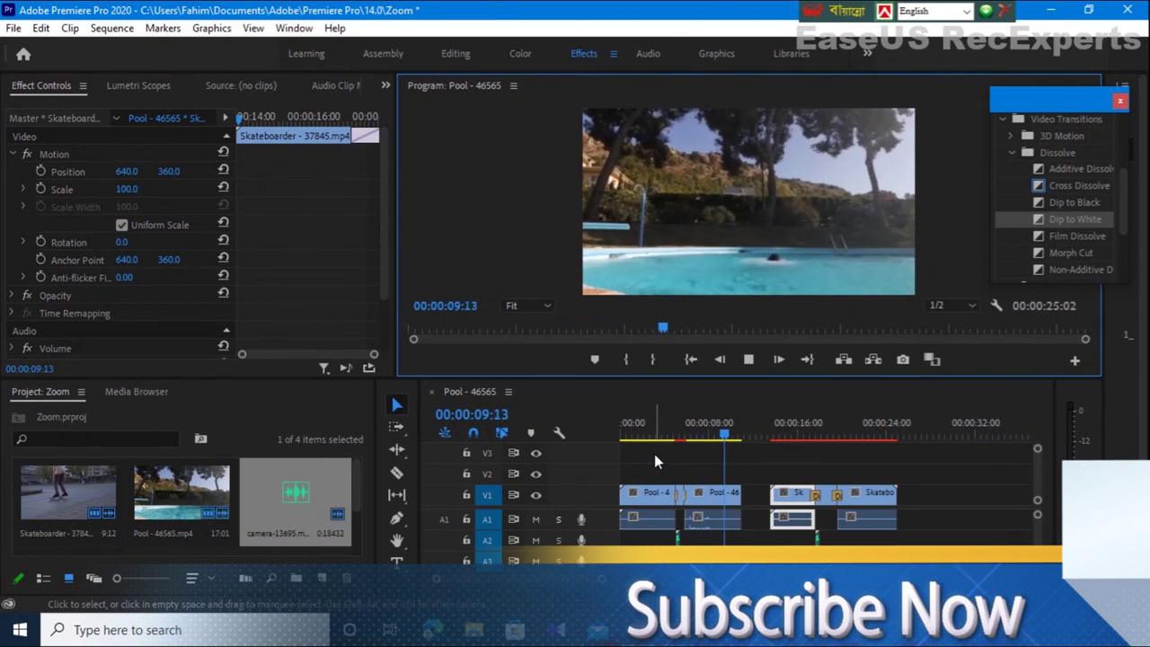
left_click_drag(741, 436, 794, 435)
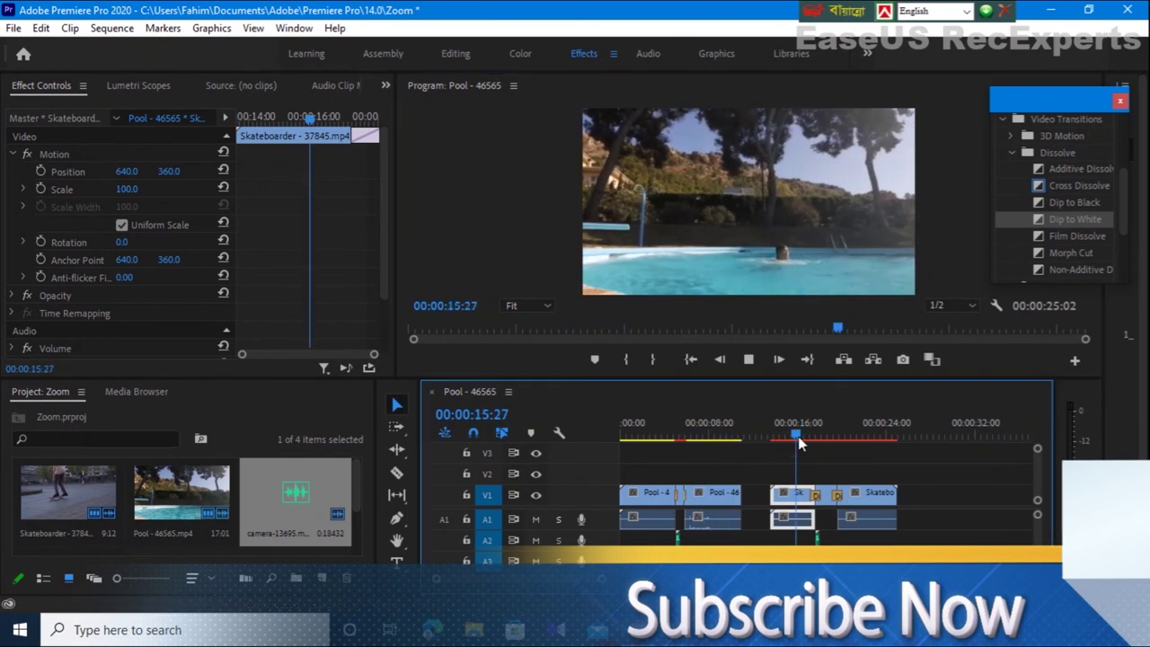
left_click(749, 360)
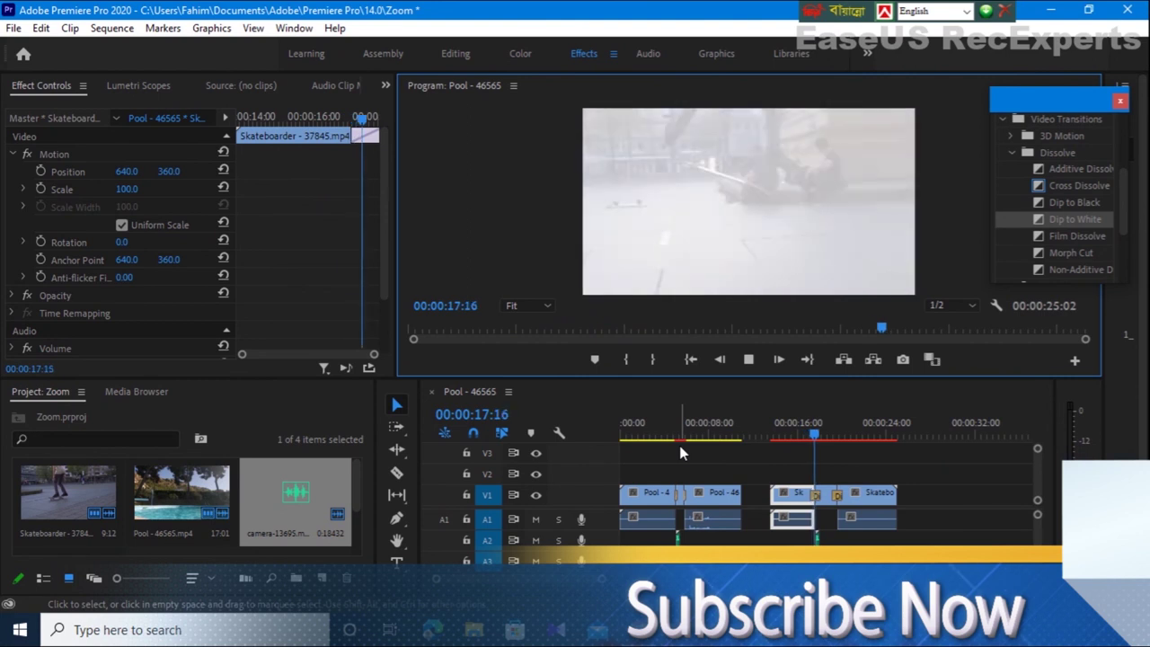